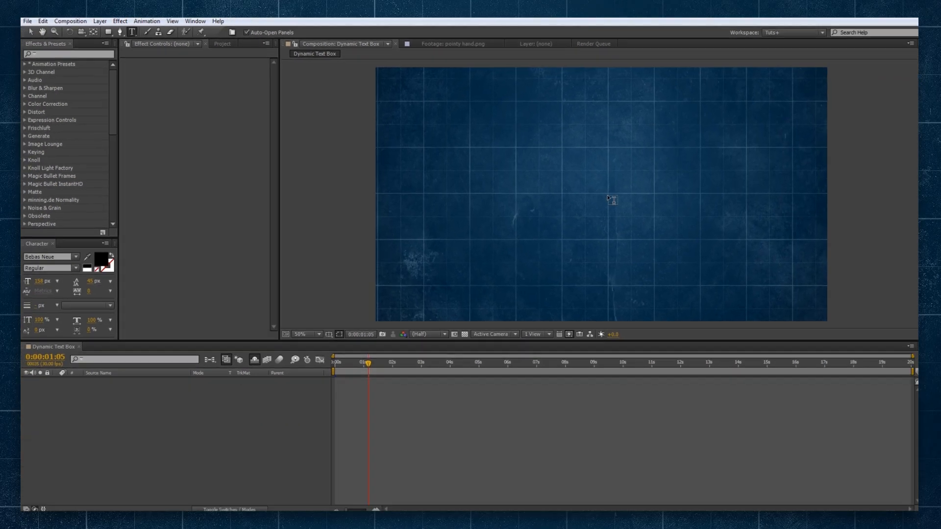
Step: Create a text layer reading "MEDIA WORKBENCH" in the centre of the composition
type("ME")
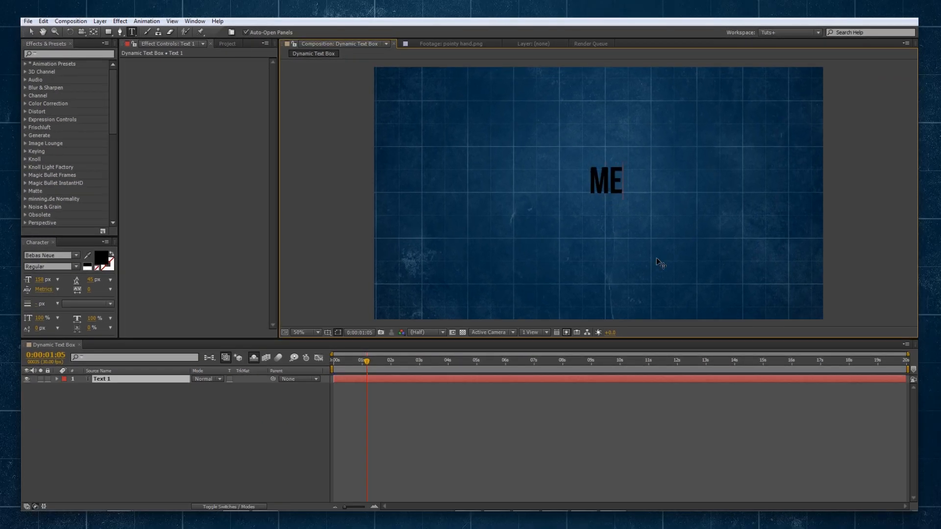
type("DIA WORKBENCH")
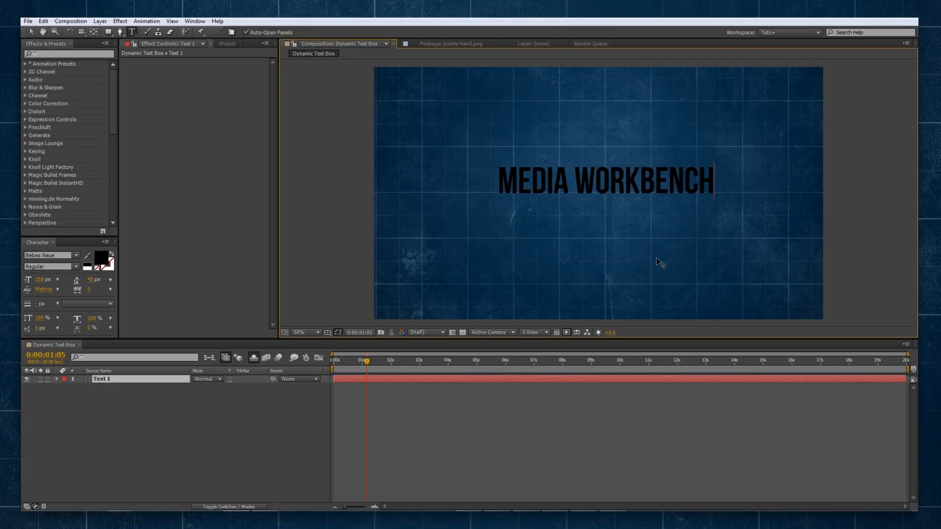
left_click(33, 32)
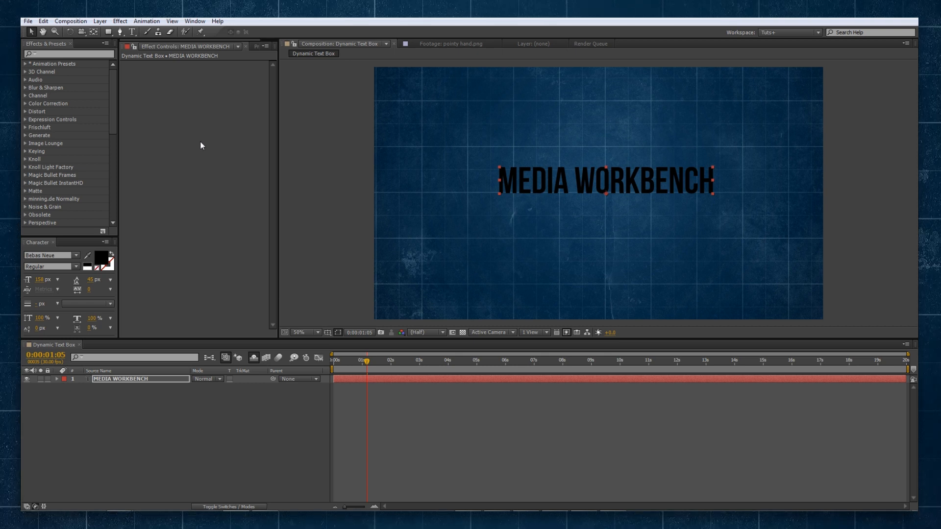
Step: Add a Slider Control effect to the text layer and rename it "Additional Left"
left_click(120, 21)
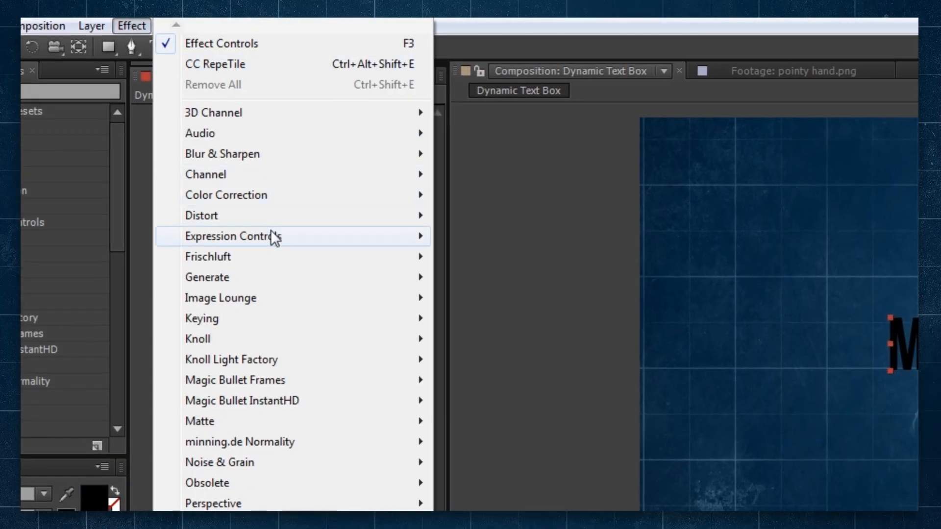
mouse_move(274, 237)
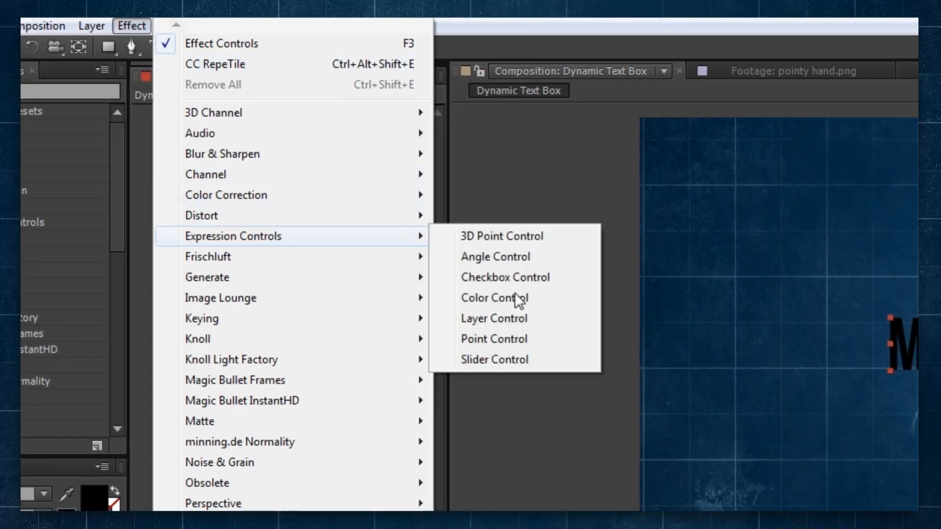
left_click(508, 362)
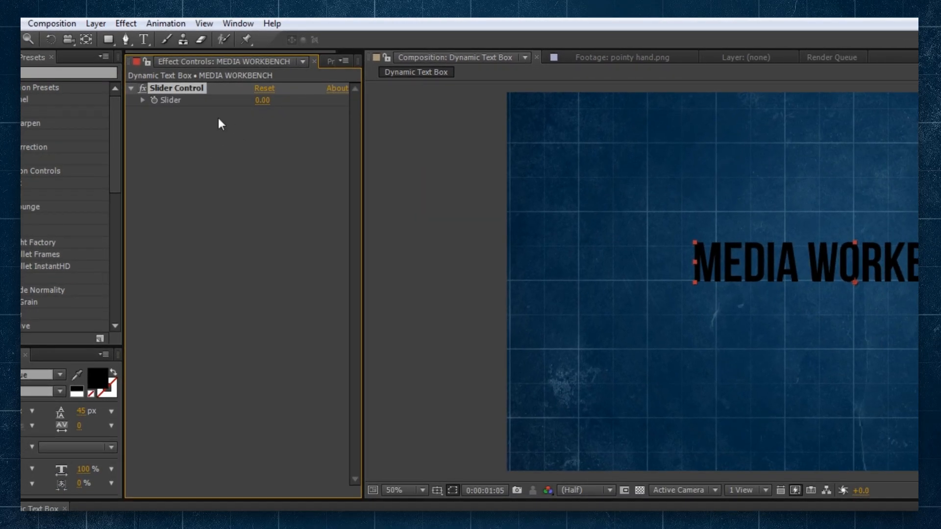
key("Return")
type("Additional Left")
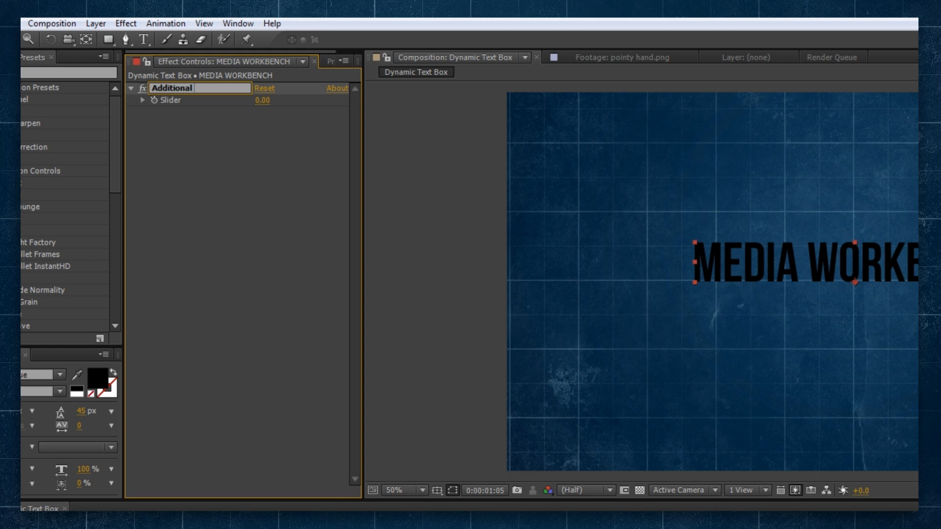
key("Return")
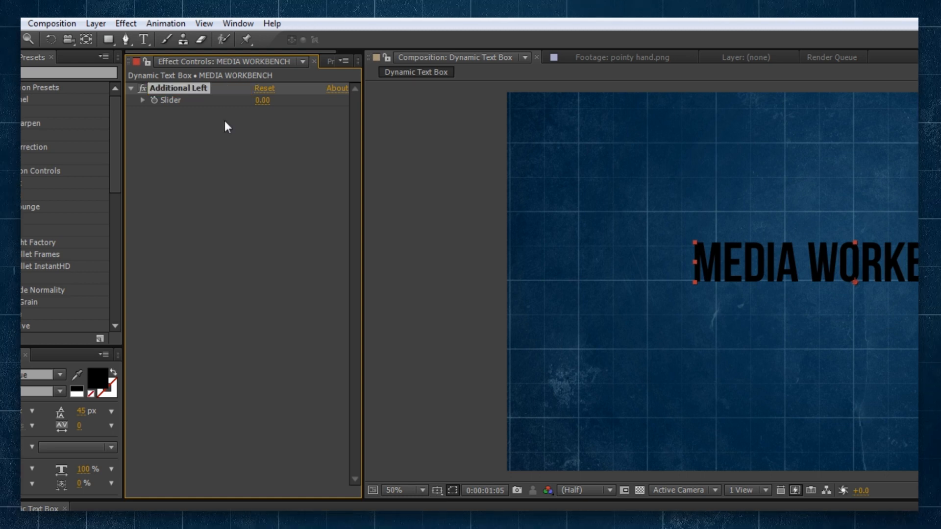
Step: Duplicate the Additional Left slider effect and rename the copy "Additional Right"
key("ctrl+d")
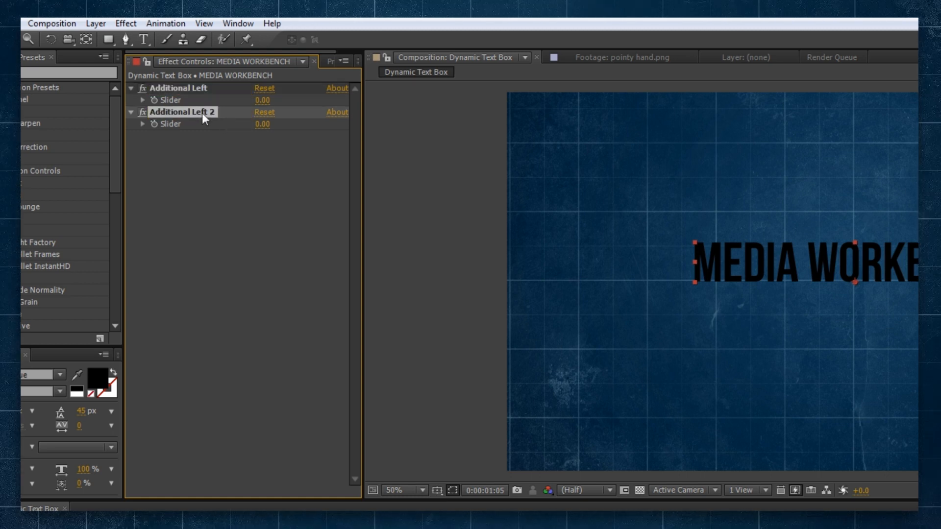
key("Return")
type("Additional Right")
key("Return")
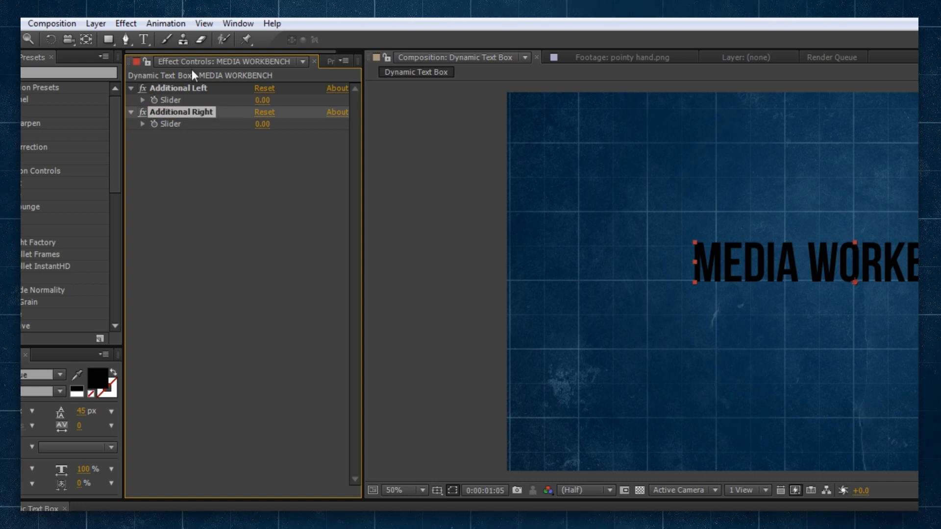
Step: Duplicate the Additional Right slider effect and rename the copy "Expand Edge"
key("ctrl+d")
key("Return")
type("Expand E")
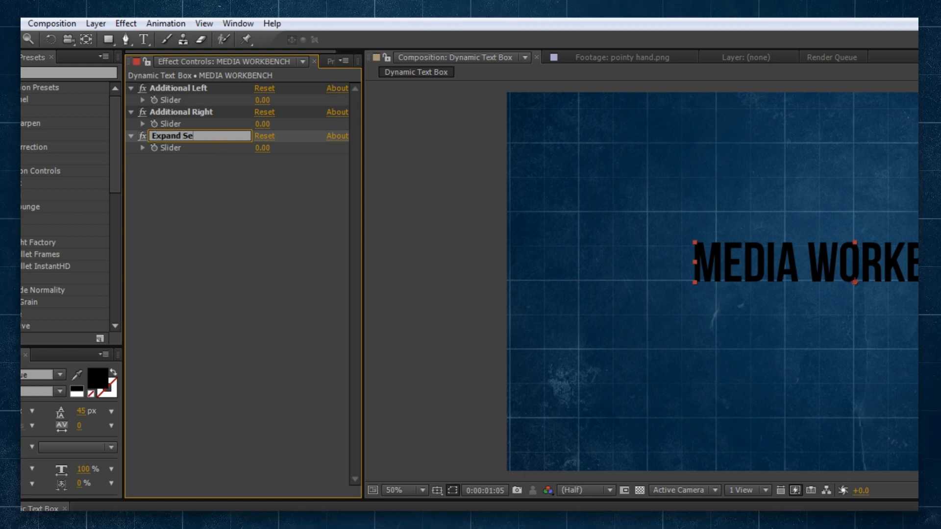
type("dge")
key("Return")
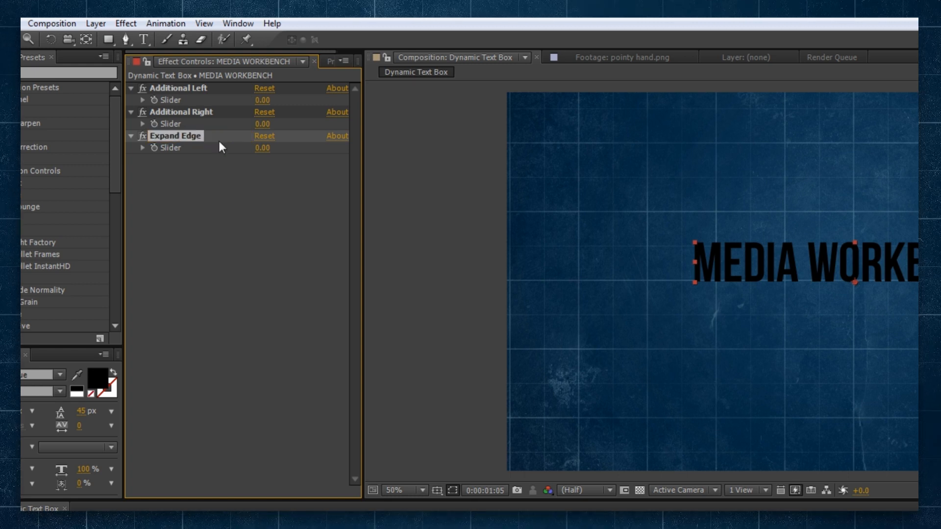
Step: Add a Color Control effect to the text layer and rename it "Box Color"
left_click(132, 23)
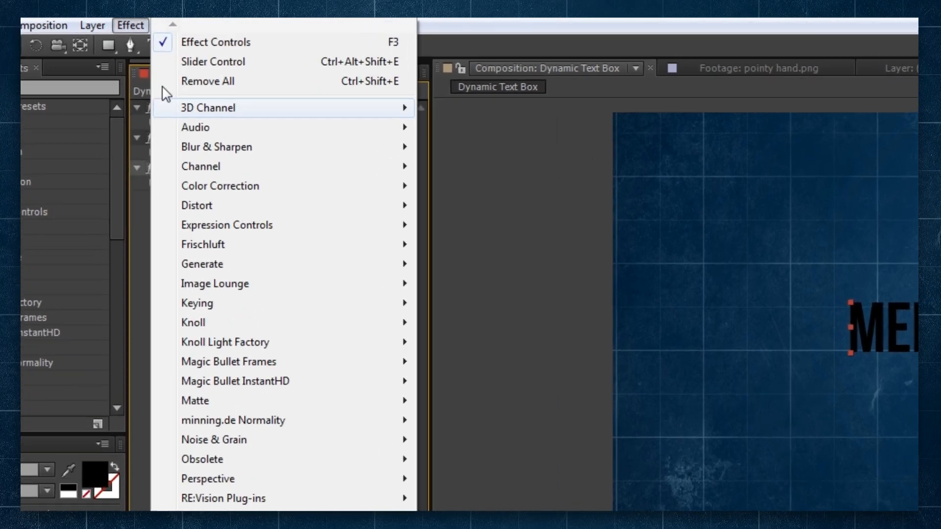
mouse_move(220, 184)
left_click(492, 297)
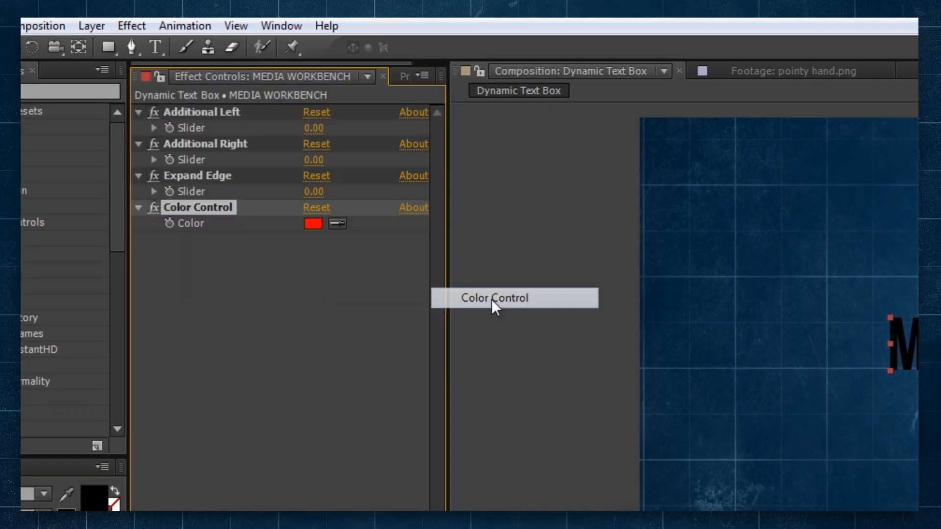
key("Return")
type("Box Color")
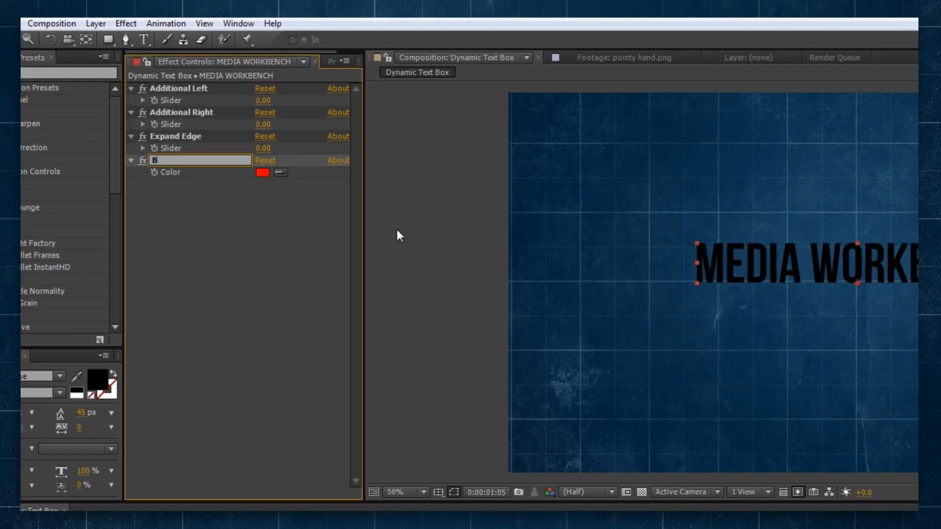
key("Return")
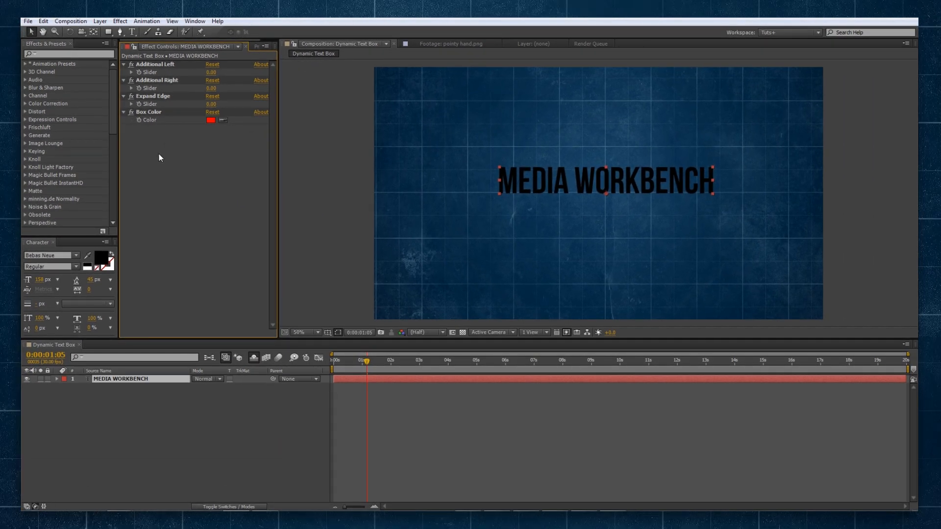
Step: Apply the CC RepeTile effect to the text layer and move it above all the expression controls
left_click(122, 23)
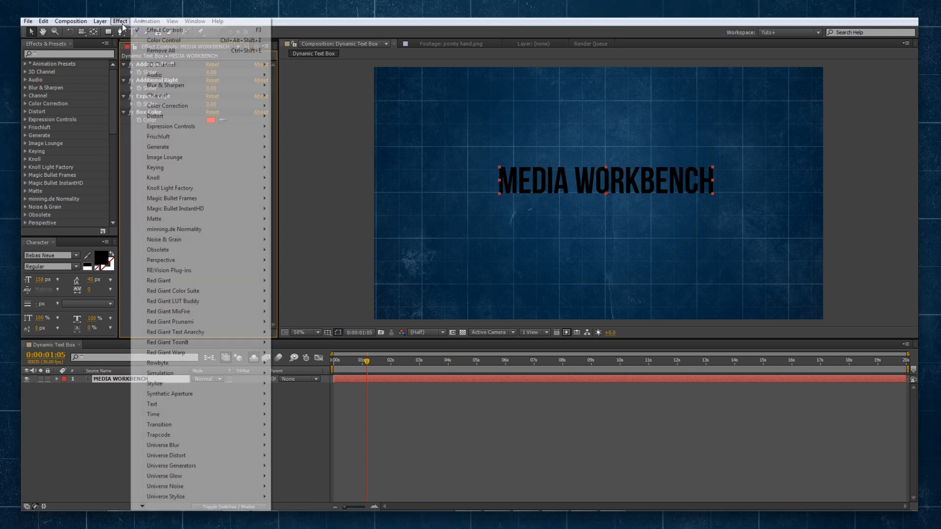
mouse_move(240, 384)
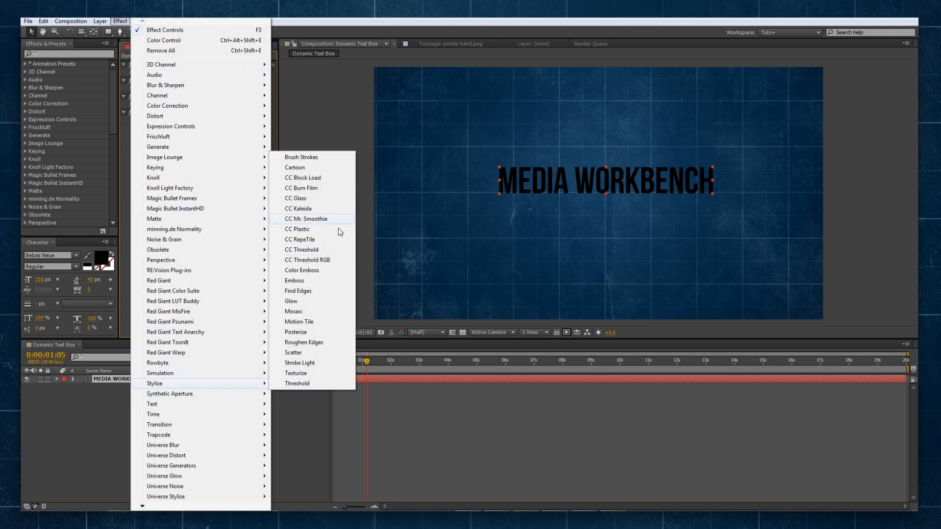
left_click(319, 237)
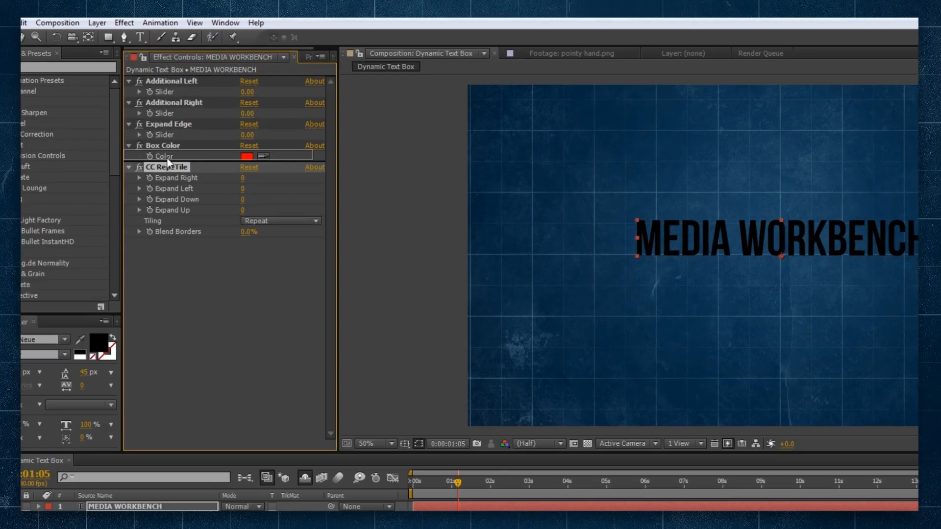
left_click_drag(167, 158, 178, 81)
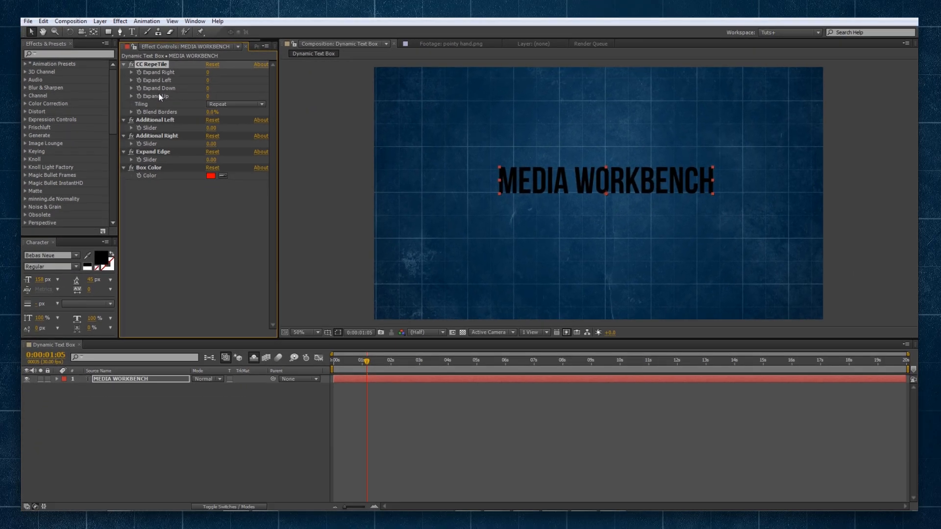
Step: Give CC RepeTile's Expand Right an expression adding Expand Up and the Additional Right slider, ending with a semicolon
left_click(138, 72, "alt")
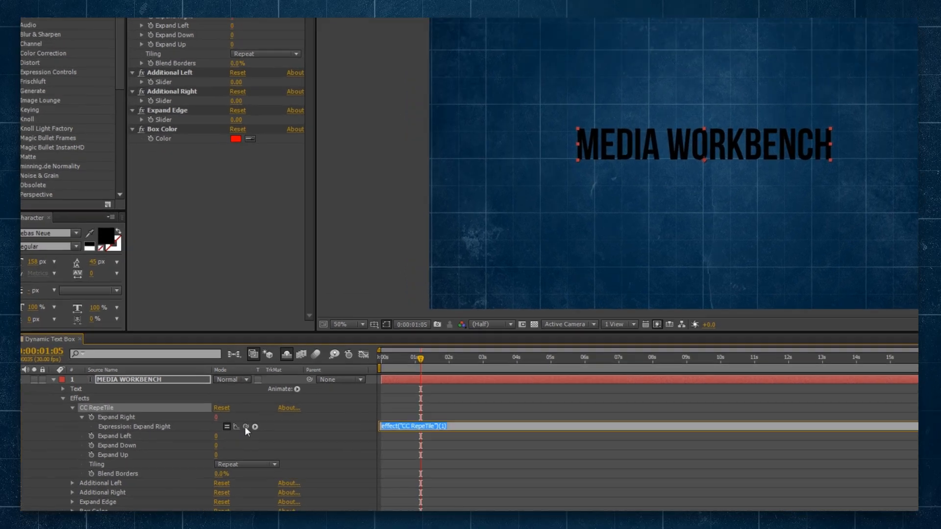
left_click_drag(227, 419, 110, 442)
left_click_drag(128, 475, 128, 476)
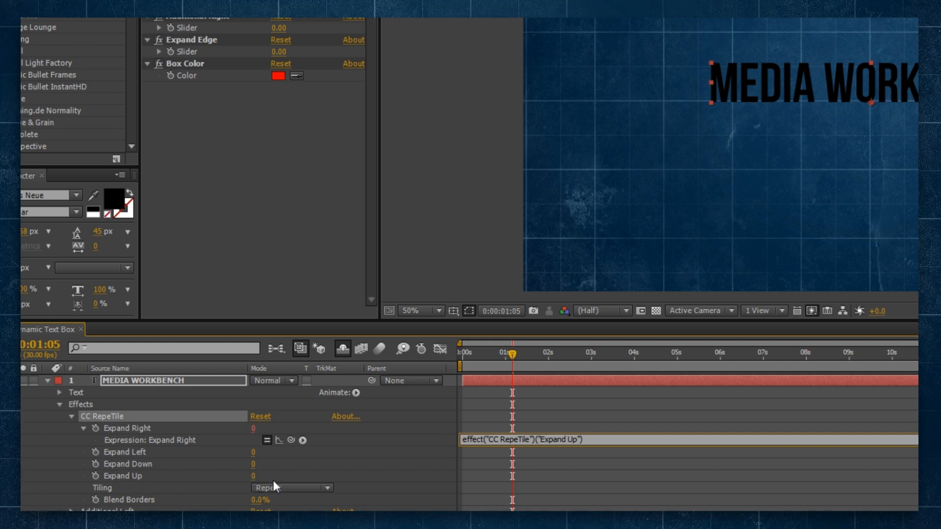
left_click(594, 439)
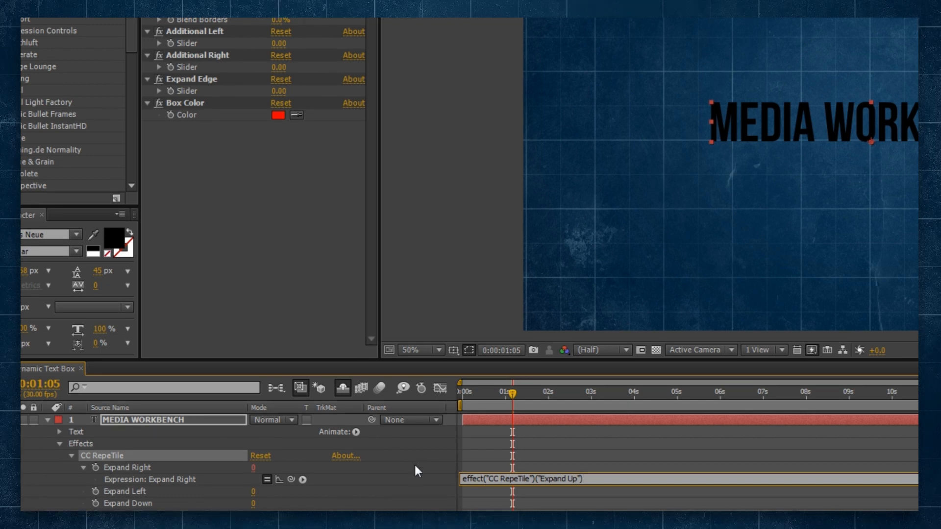
type("+")
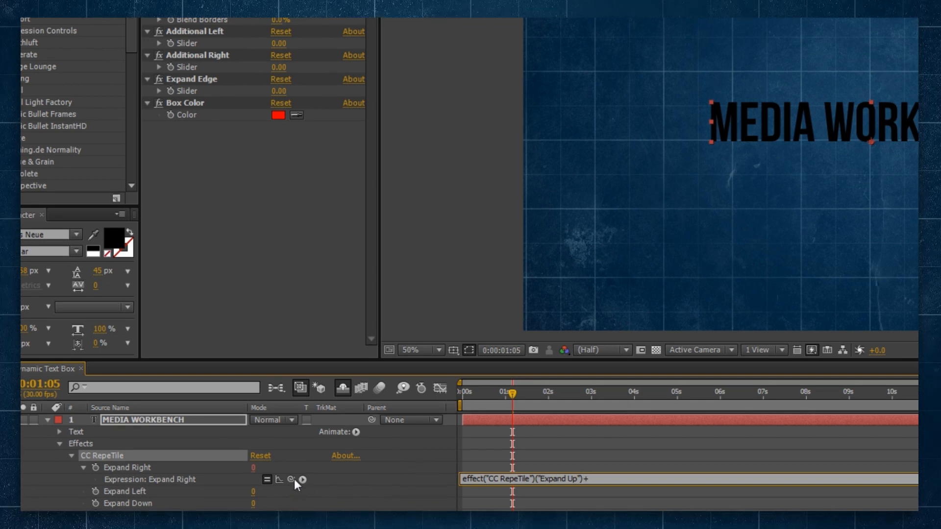
left_click_drag(291, 480, 202, 61)
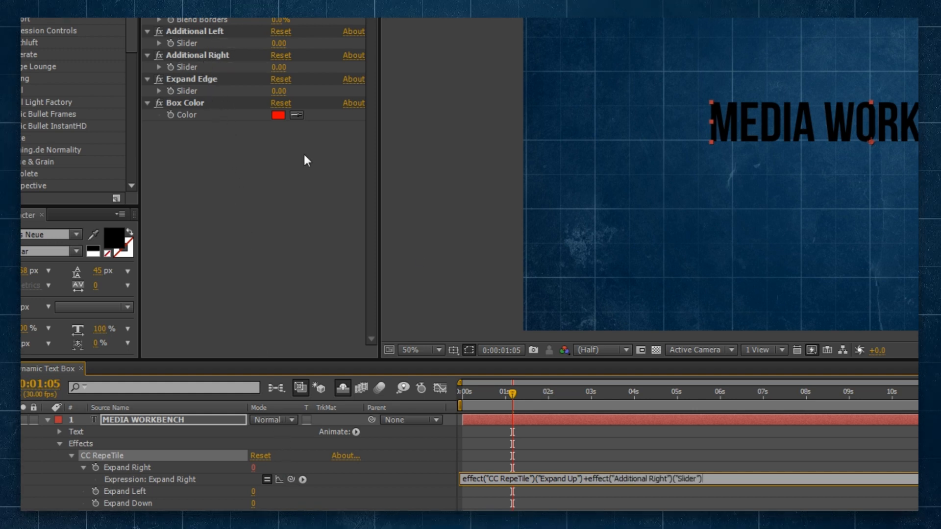
type(";")
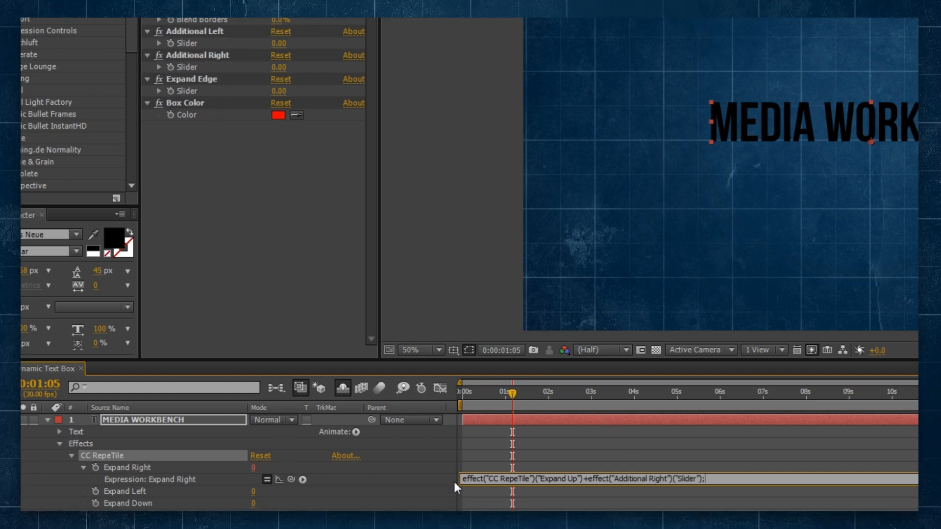
left_click(514, 488)
Step: Give CC RepeTile's Expand Left an expression adding Expand Up and the Additional Left slider, ending with a semicolon
left_click(93, 451, "alt")
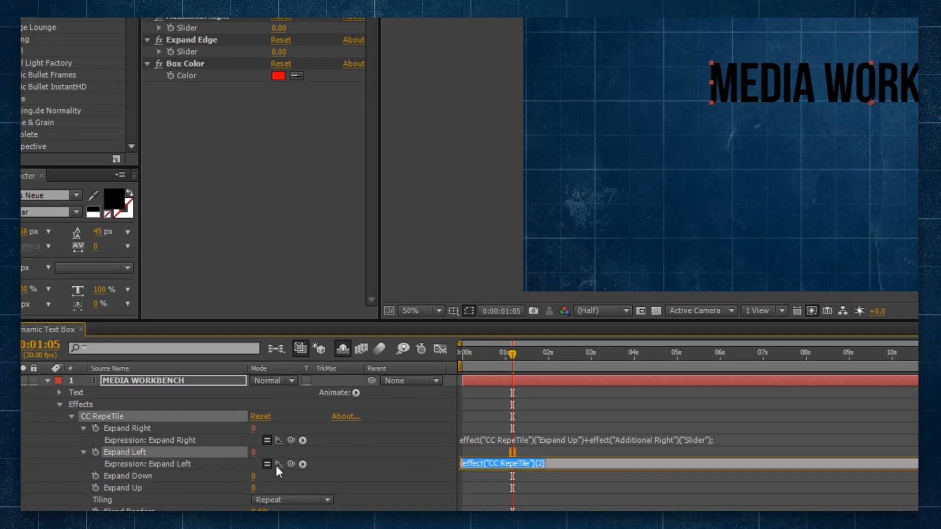
left_click_drag(287, 463, 142, 486)
type("+")
left_click_drag(291, 463, 199, 162)
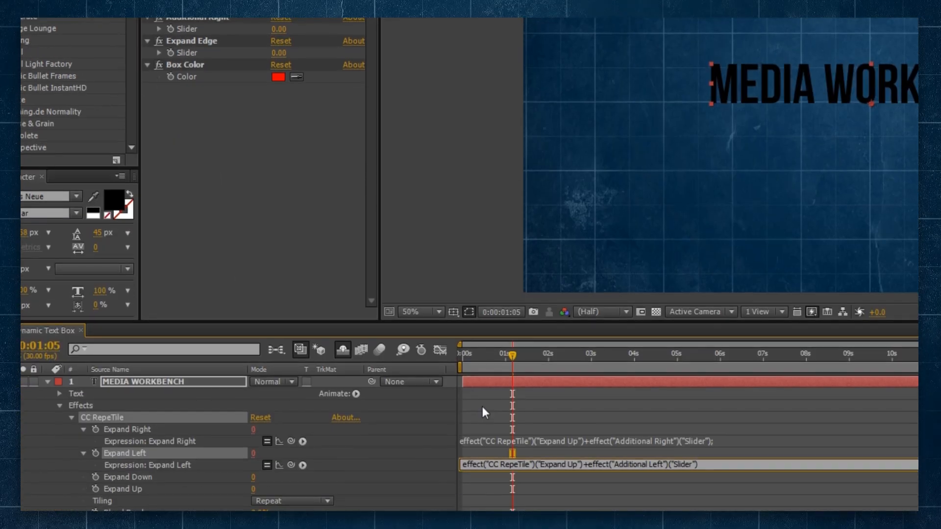
type(";")
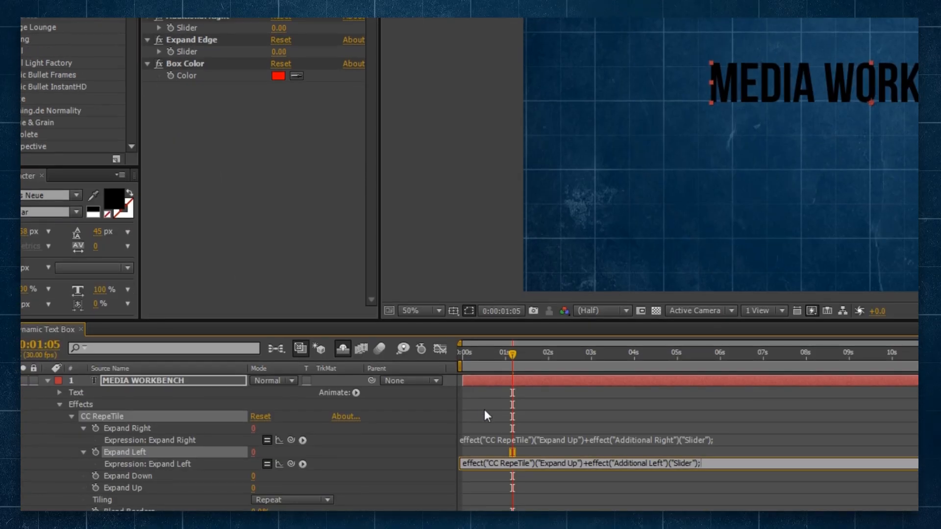
left_click(380, 462)
Step: Link CC RepeTile's Expand Down to its Expand Up property with an expression ending in a semicolon
left_click(95, 412, "alt")
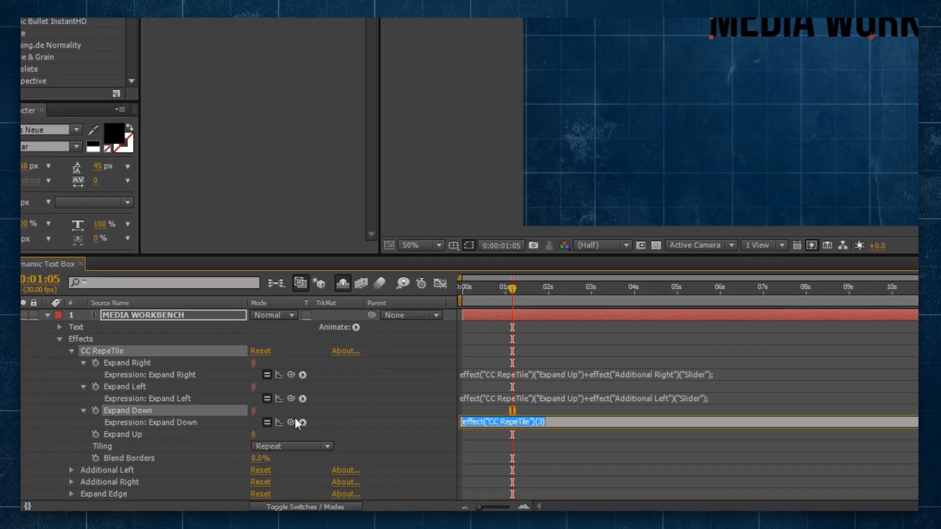
left_click_drag(292, 424, 122, 434)
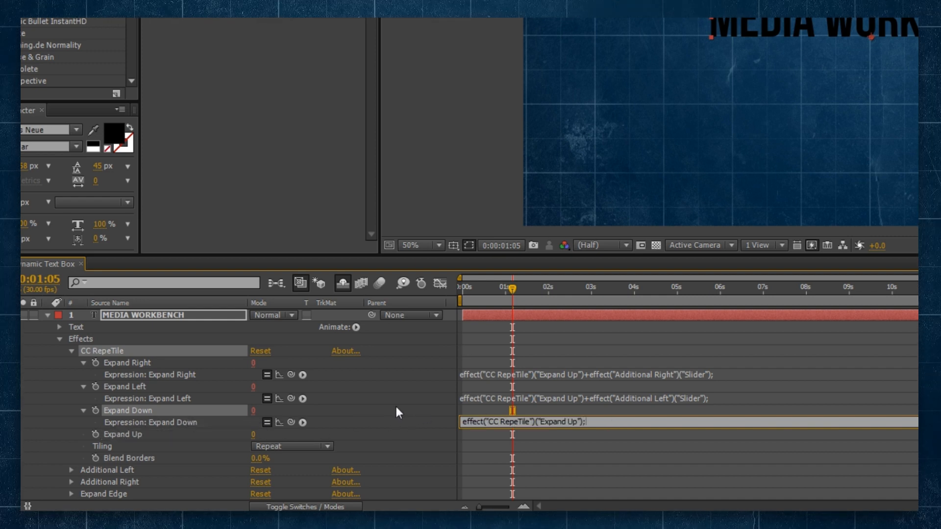
type(";")
left_click(443, 449)
Step: Add an expression to CC RepeTile's Expand Up, replacing the default with an empty try{ } block with an indented middle line
scroll(422, 383, "down", 1)
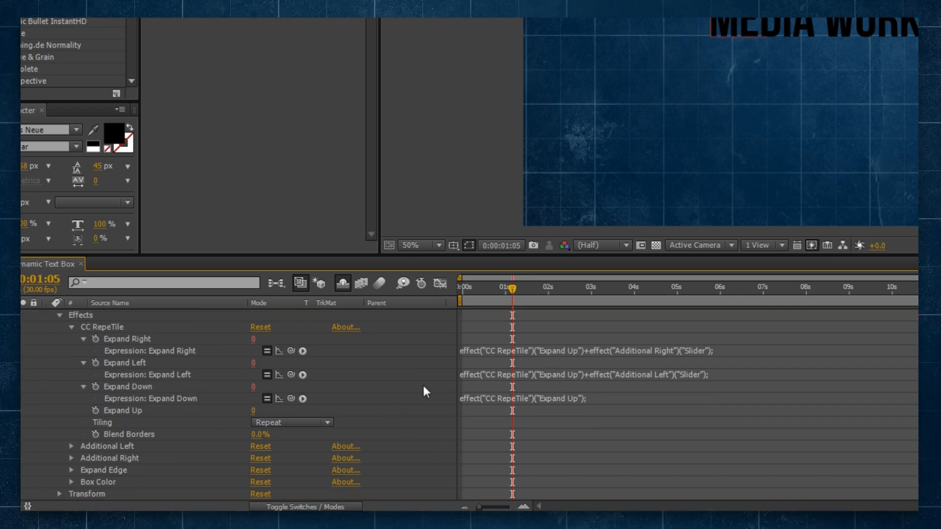
left_click(96, 411, "alt")
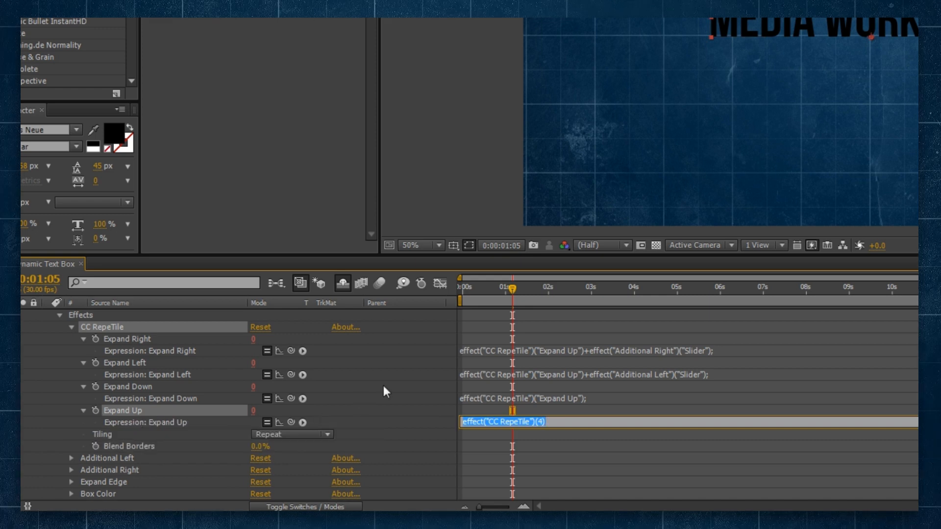
left_click_drag(574, 429, 439, 416)
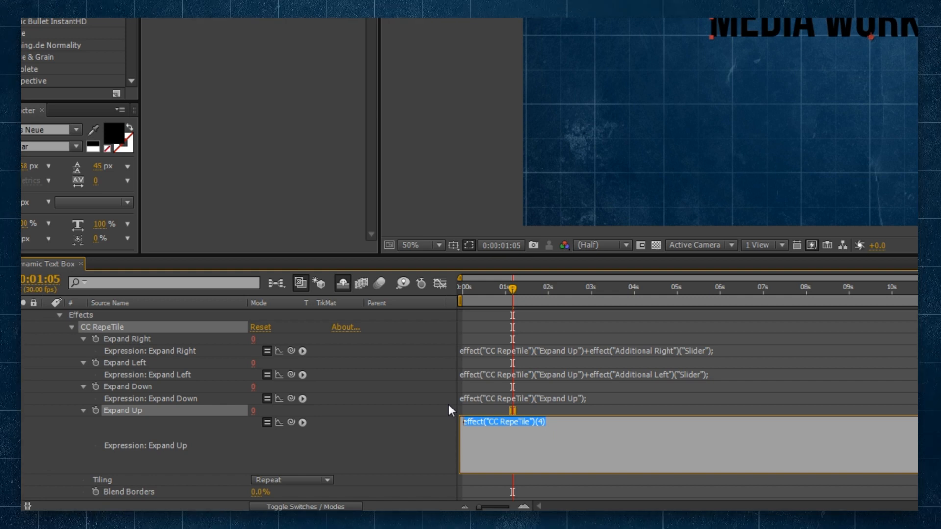
type("try{")
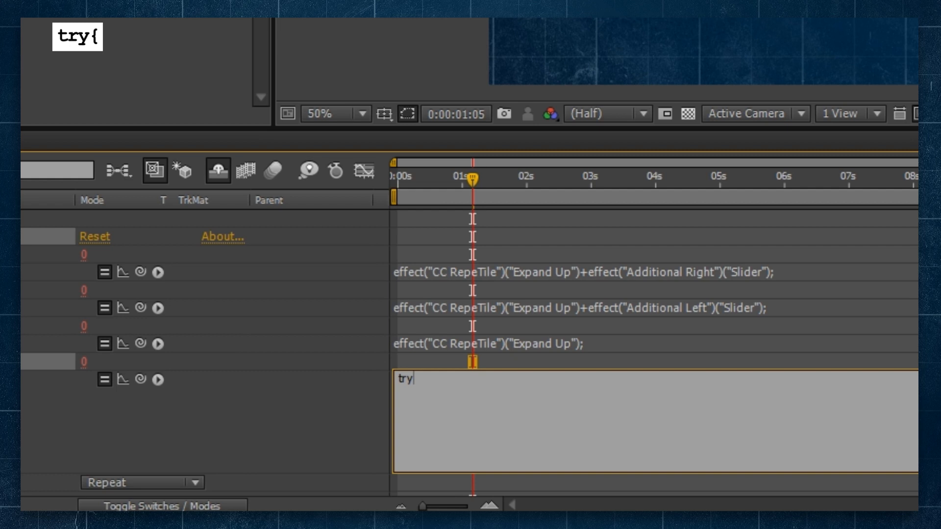
key("Return")
key("Return")
type("}")
key("Up")
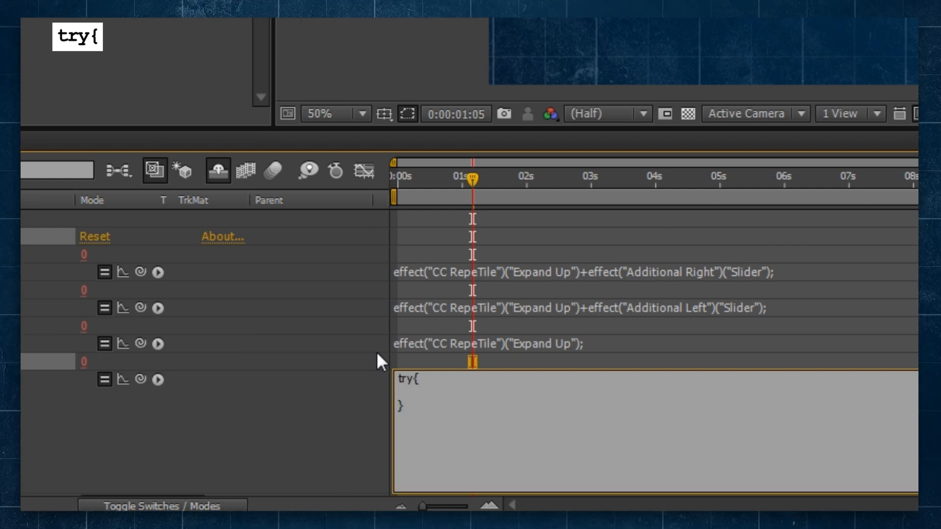
key("Tab")
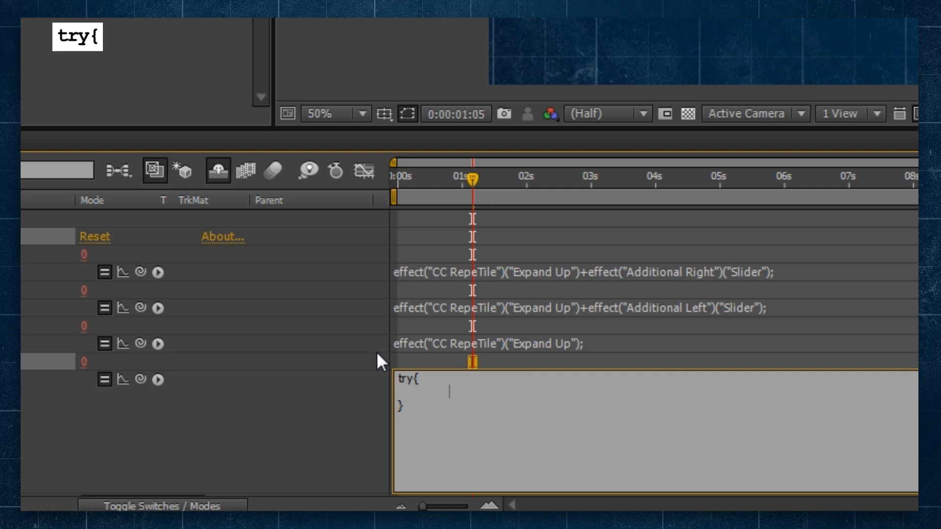
Step: Fill the try block with 0.15 * parent.transform.scale[0] - 3 + effect("Expand Edge")("Slider"); linking the Expand Edge slider
type("0.15 * parent.transform.scale[0]")
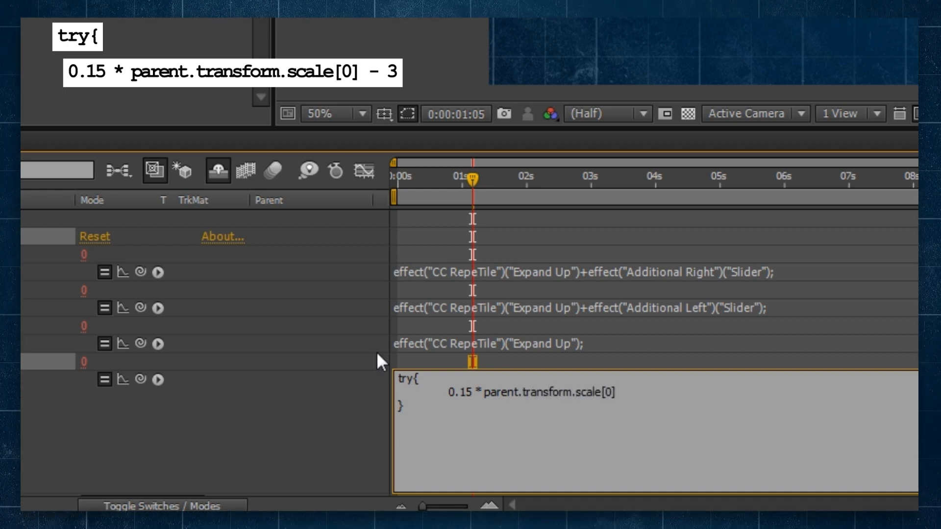
type(" - 3")
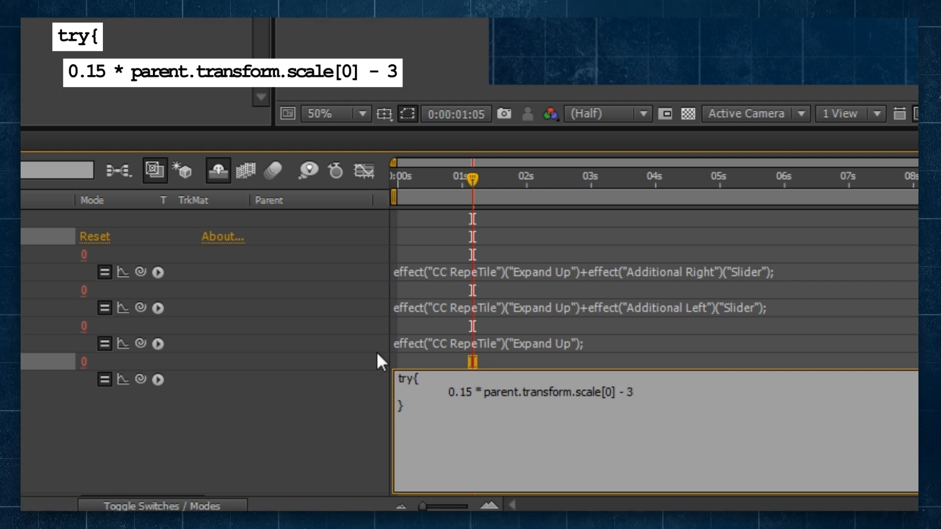
double_click(606, 391)
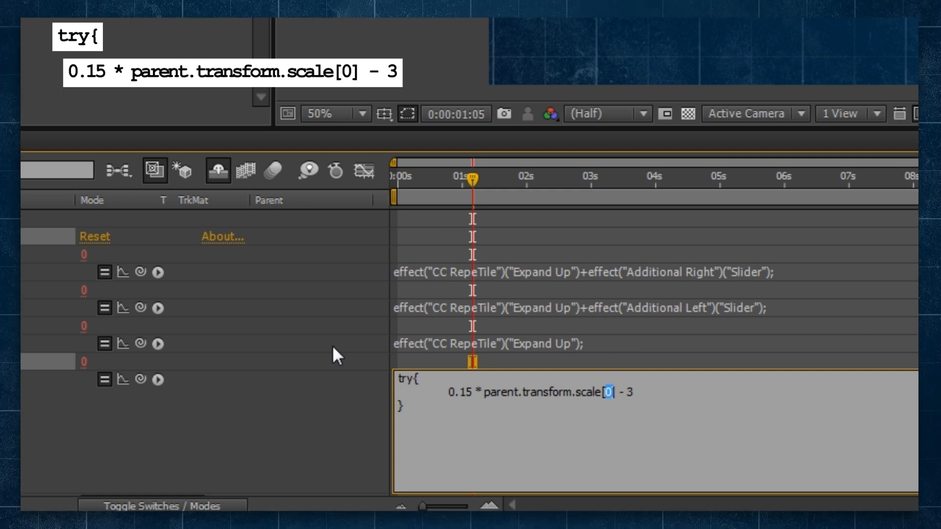
key("End")
type("+")
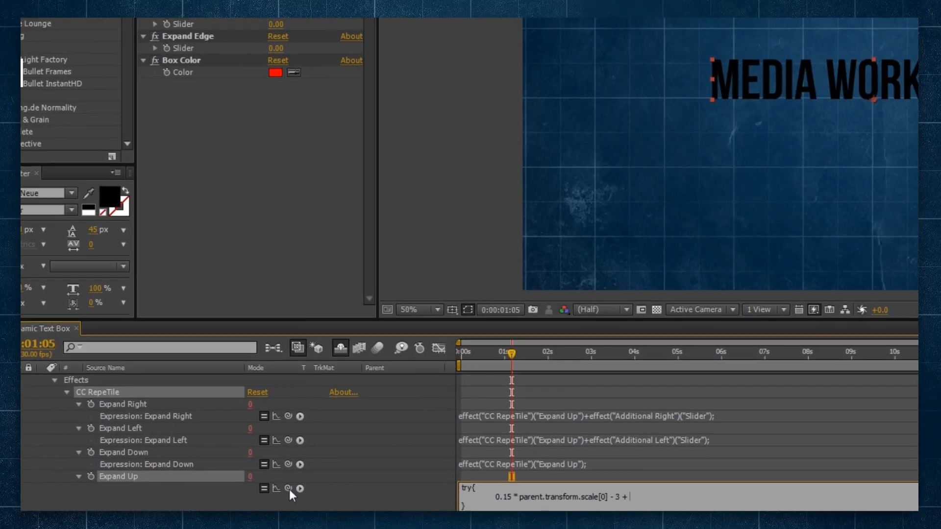
left_click_drag(288, 489, 220, 51)
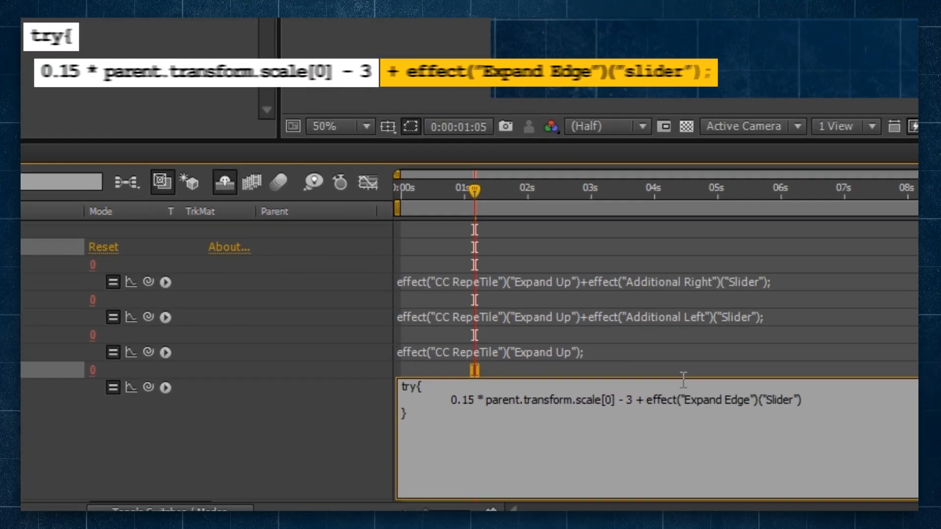
type(";")
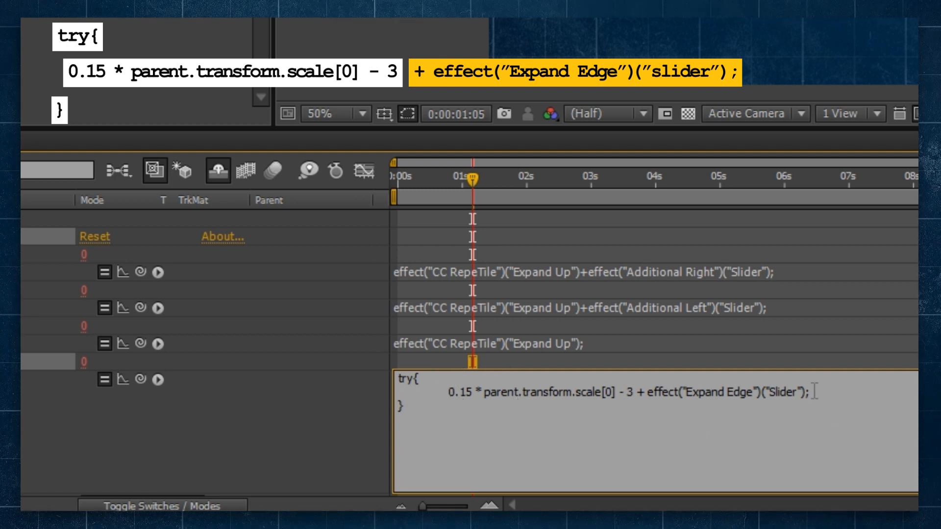
Step: Copy the formula line inside the try block and add an empty catch(err){ } block below it
left_click_drag(814, 392, 412, 395)
key("ctrl+c")
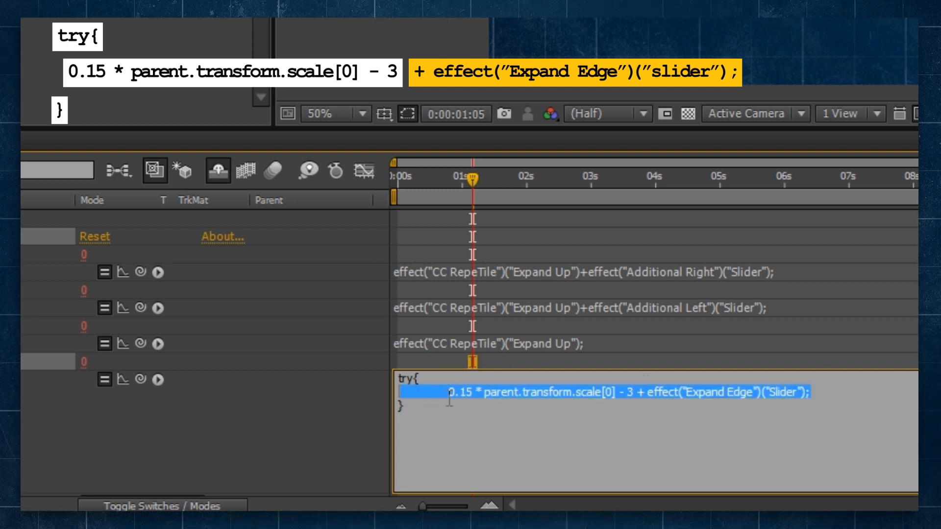
left_click(498, 401)
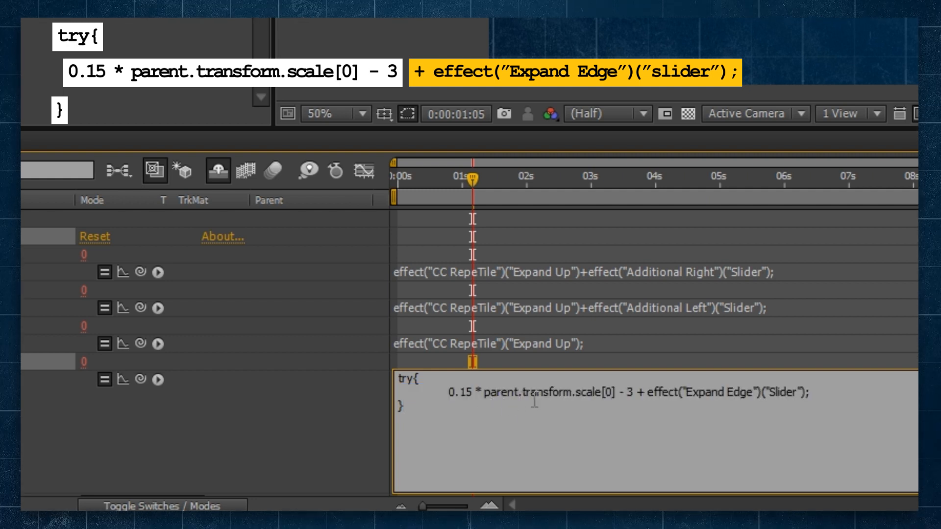
key("Return")
type("catch(err){")
key("Return")
key("Return")
type("}")
key("Up")
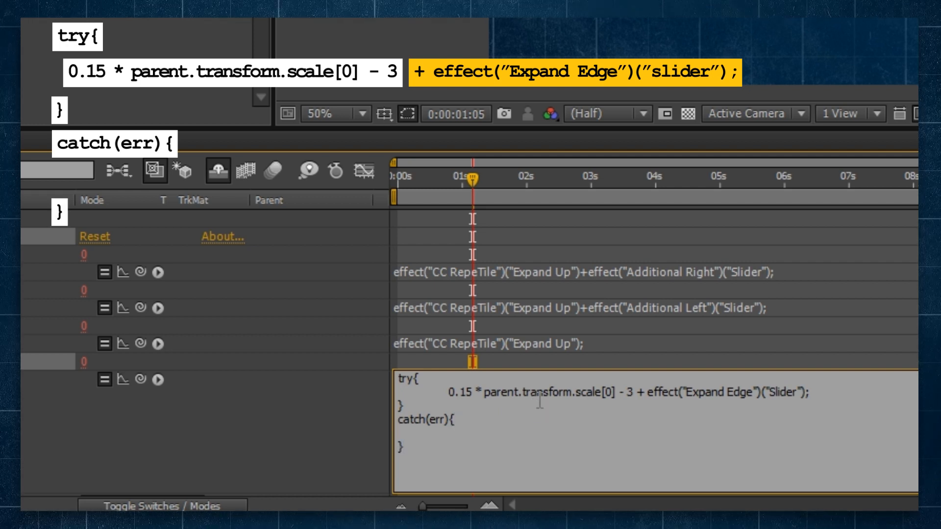
Step: Paste the formula into the catch block, remove "parent." so it uses transform.scale[0], and commit the Expand Up expression
key("ctrl+v")
left_click_drag(485, 433, 523, 432)
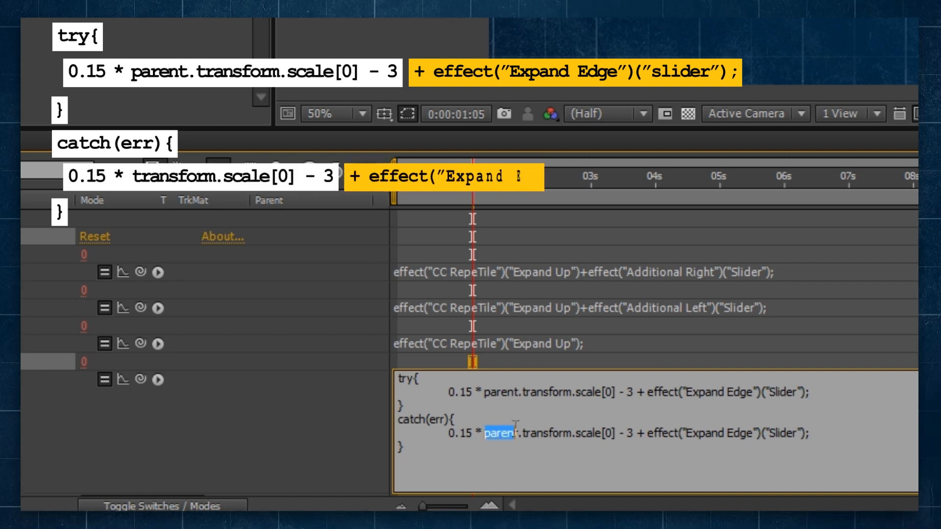
key("BackSpace")
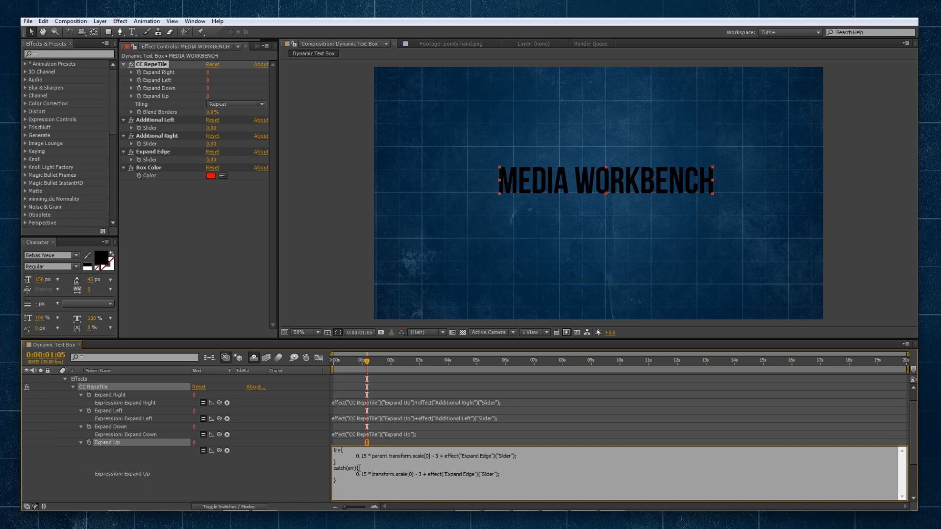
left_click_drag(357, 474, 515, 472)
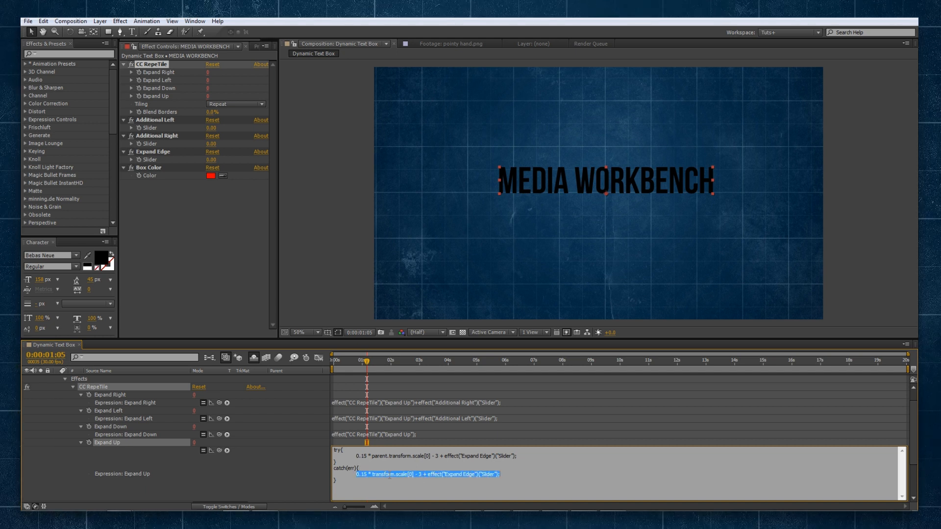
left_click(378, 466)
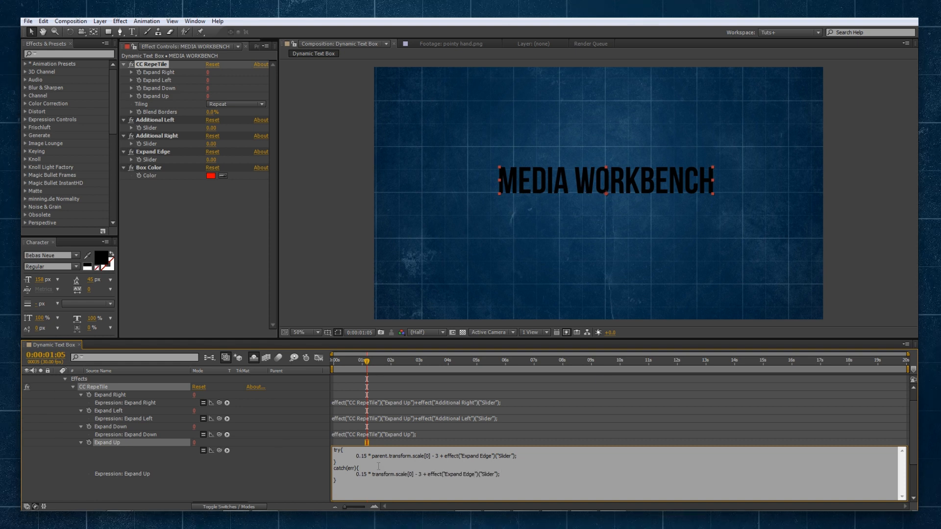
left_click(284, 465)
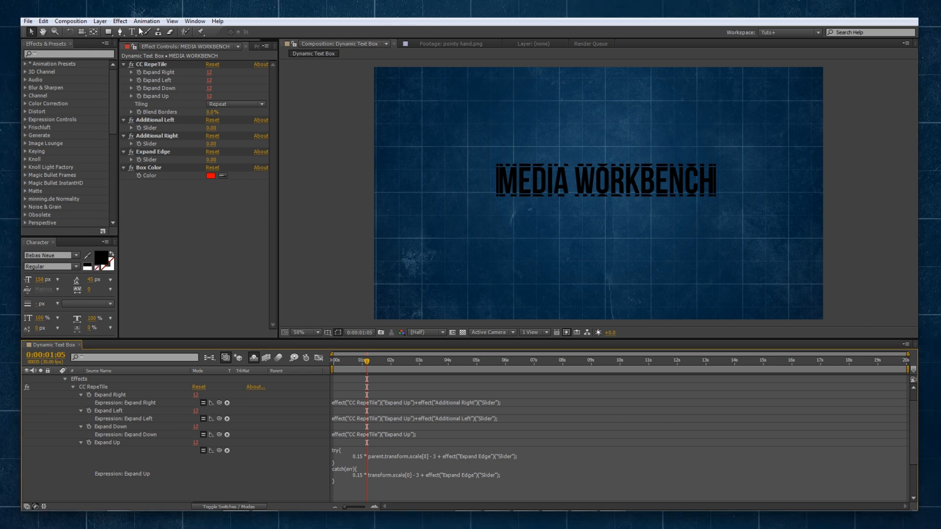
Step: Apply the Generate effect Beam to the MEDIA WORKBENCH layer and move it directly below CC RepeTile
left_click(119, 21)
left_click(120, 22)
left_click(104, 382)
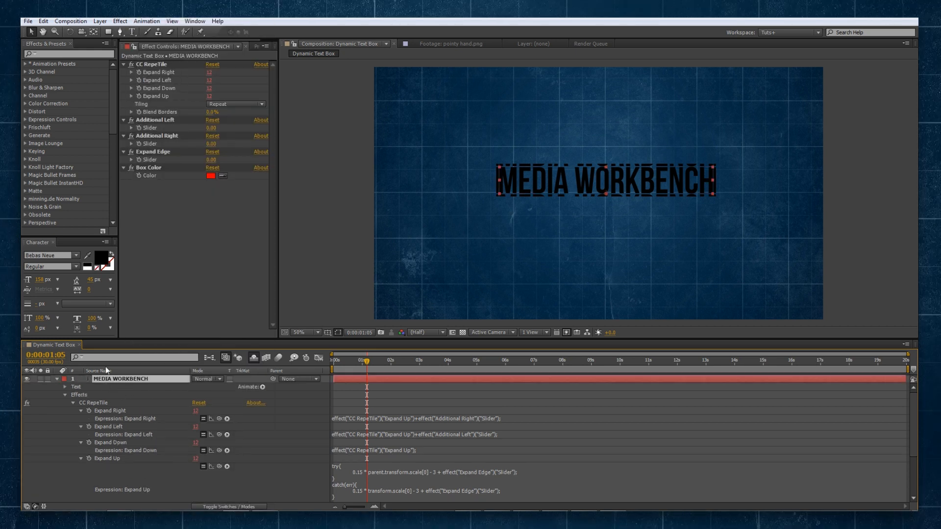
left_click(122, 21)
mouse_move(313, 195)
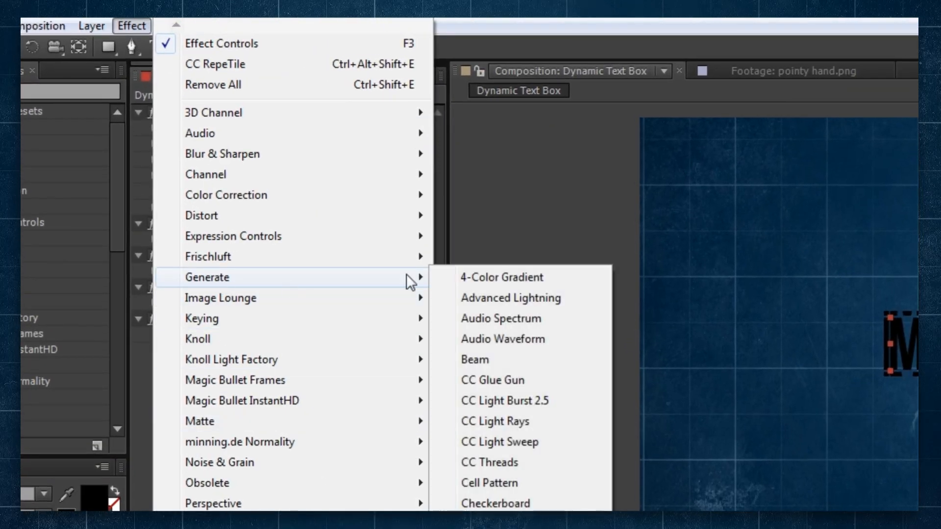
left_click(489, 360)
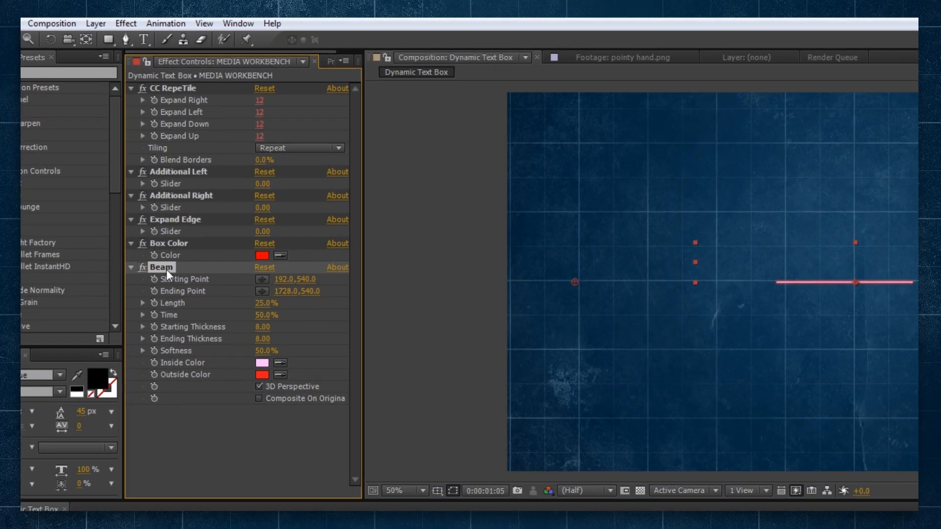
left_click_drag(166, 267, 166, 169)
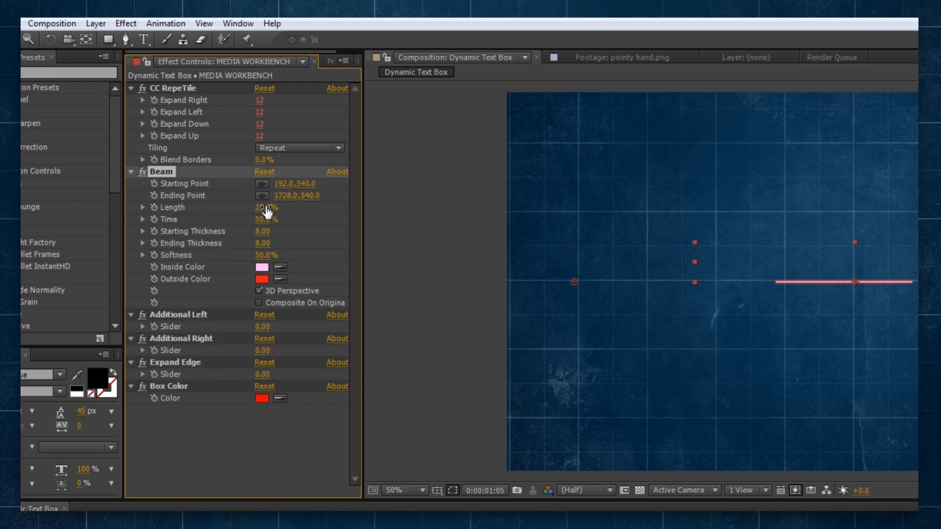
Step: Set Beam's Length to 100% and both its Starting Thickness and Ending Thickness to 1080
left_click_drag(265, 207, 334, 205)
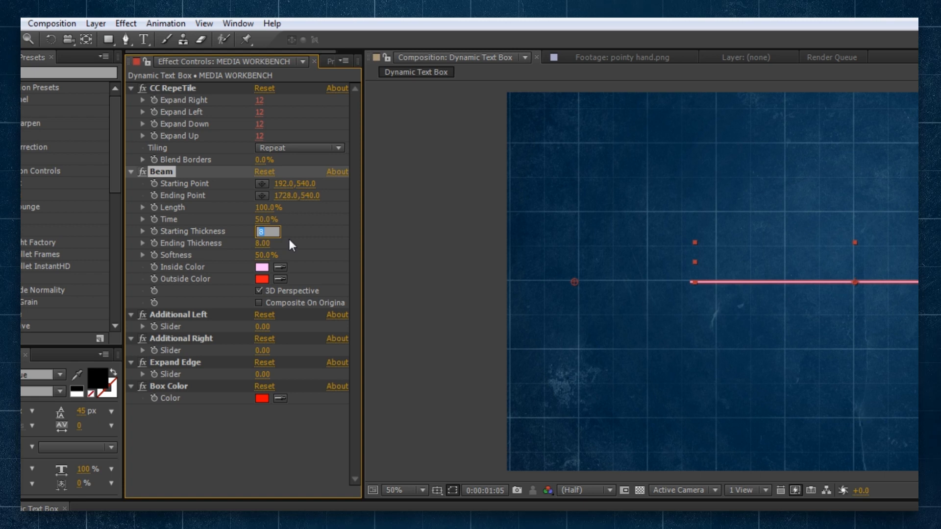
type("1080")
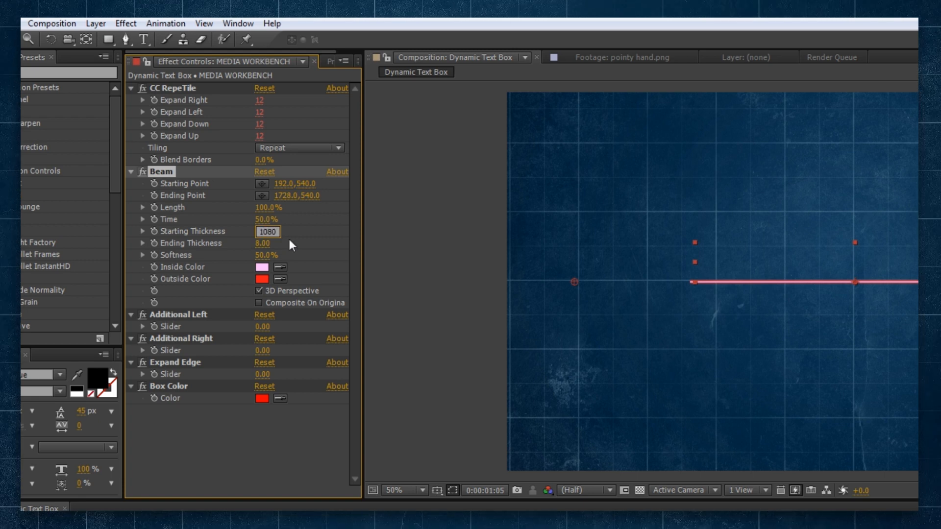
key("Return")
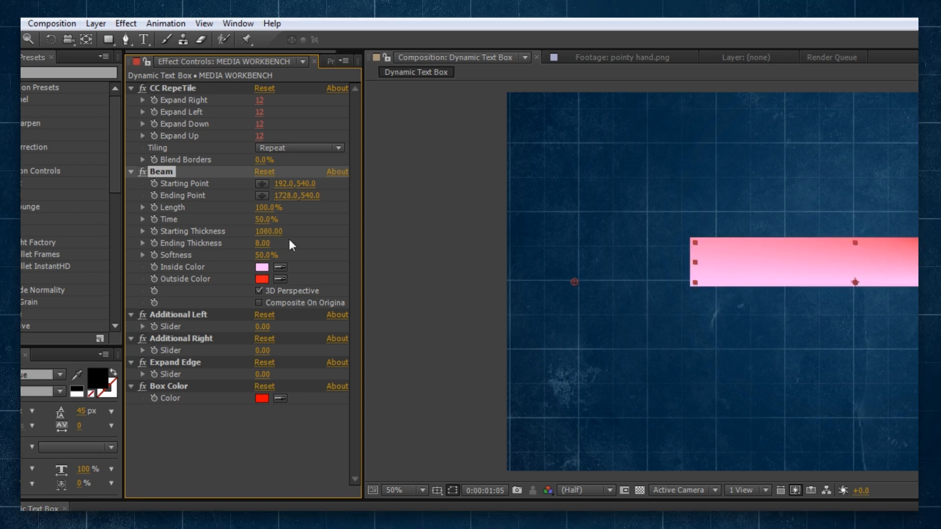
left_click(263, 244)
type("1080")
key("Return")
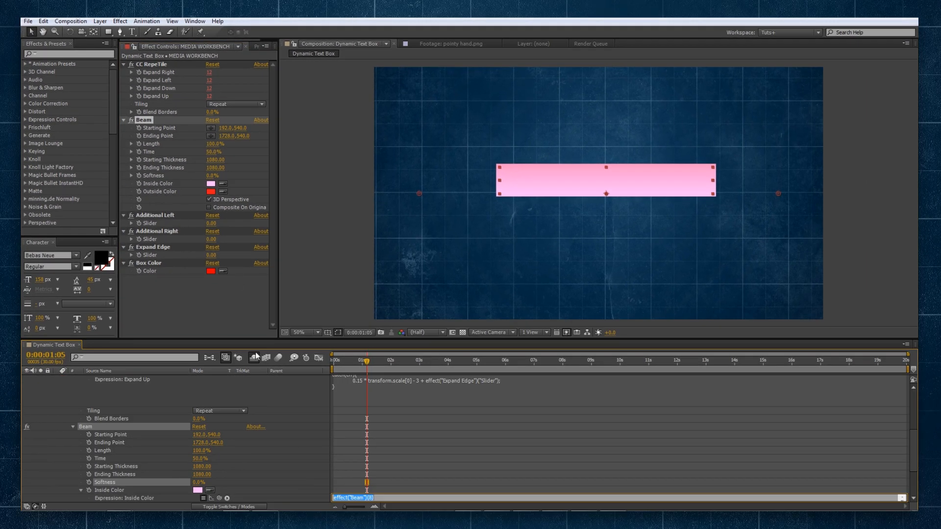
Step: Link Beam's Inside Color and Outside Color by expression to the Color property of the Box Color control
left_click_drag(219, 498, 150, 271)
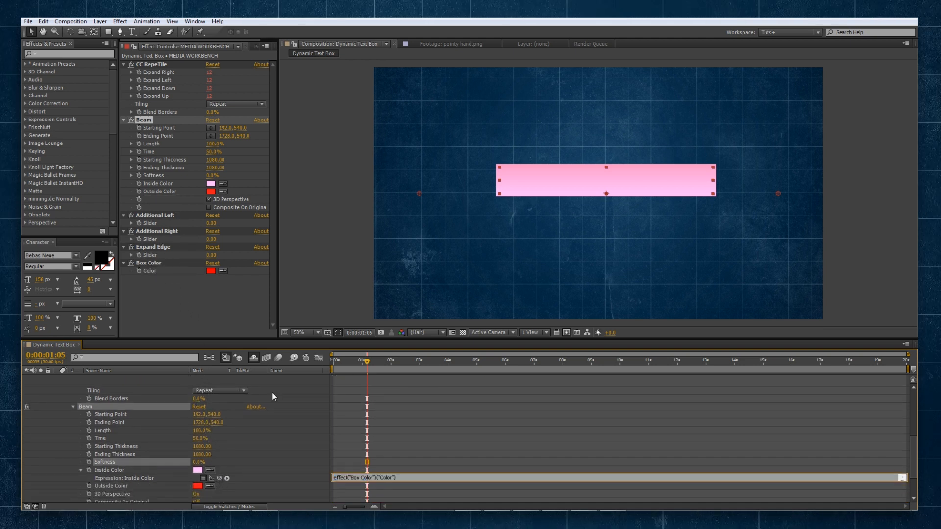
left_click(139, 191, "alt")
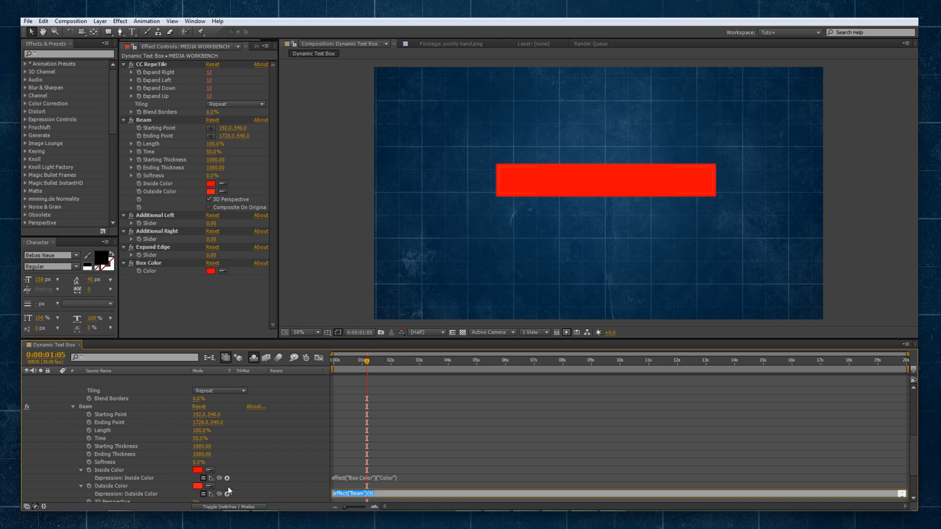
left_click_drag(219, 493, 174, 271)
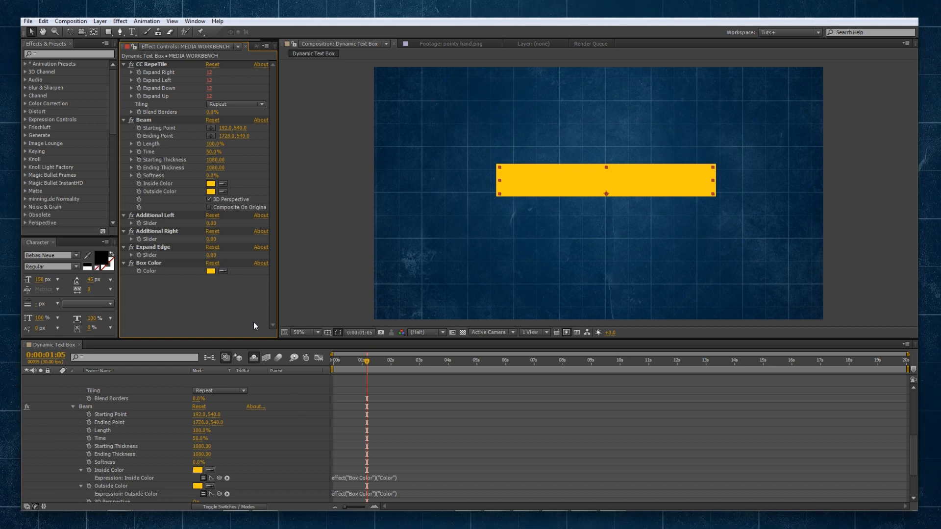
Step: Give Beam's Starting Point the expression [0,thisComp.height/2]
left_click(139, 126, "alt")
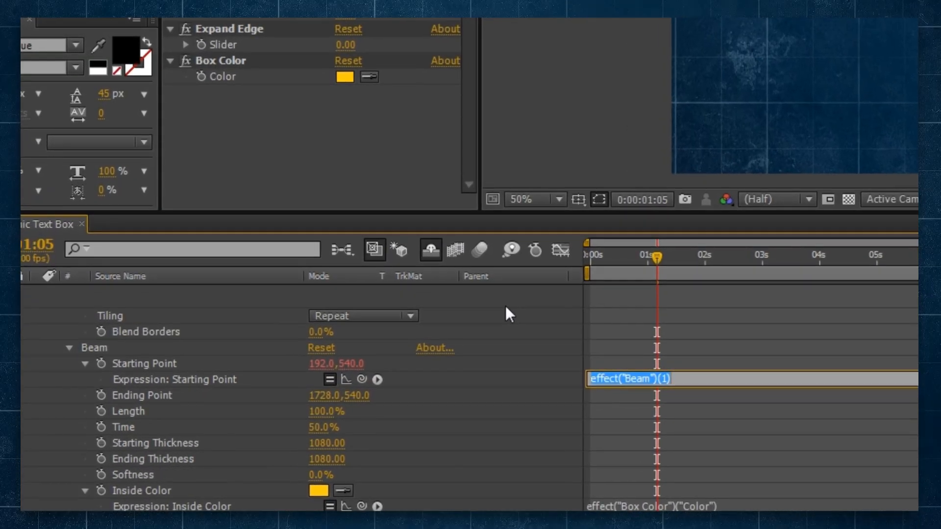
key("BackSpace")
type("[")
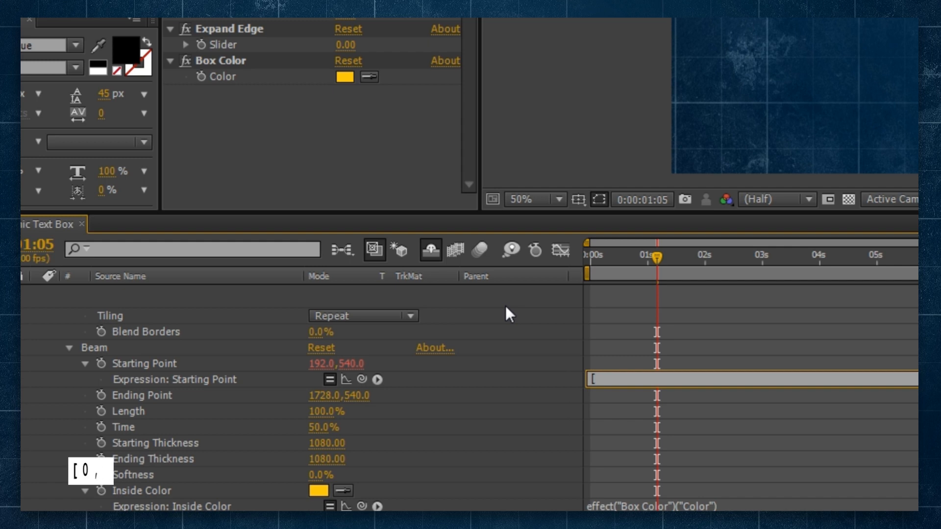
type("0,thisComp")
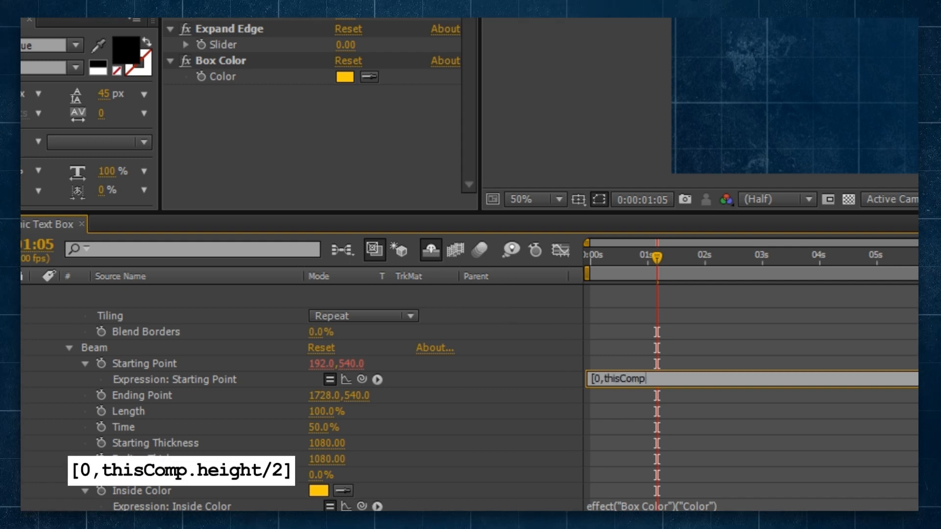
type(".height/2]")
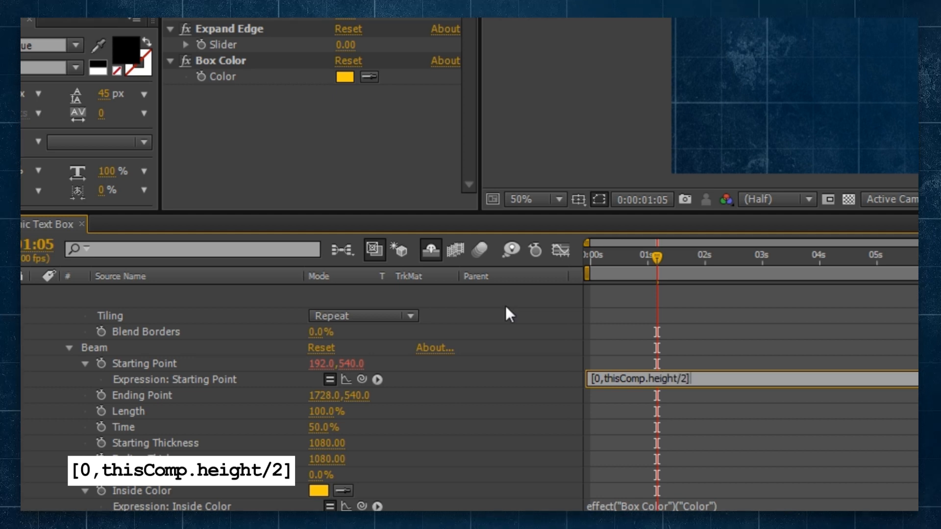
Step: Commit the Starting Point expression and give Beam's Ending Point the expression [thisComp.width,thisComp.height/2]
key("KP_Enter")
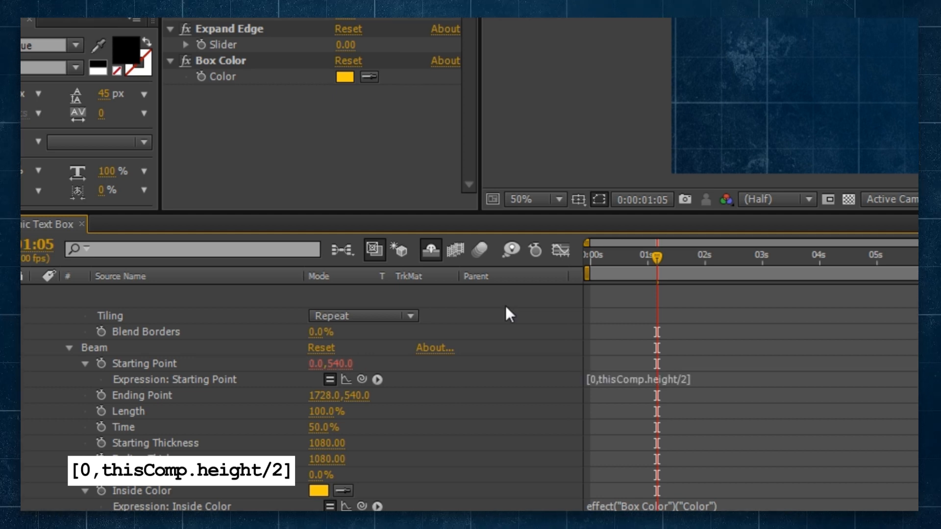
left_click(101, 396, "alt")
type("[")
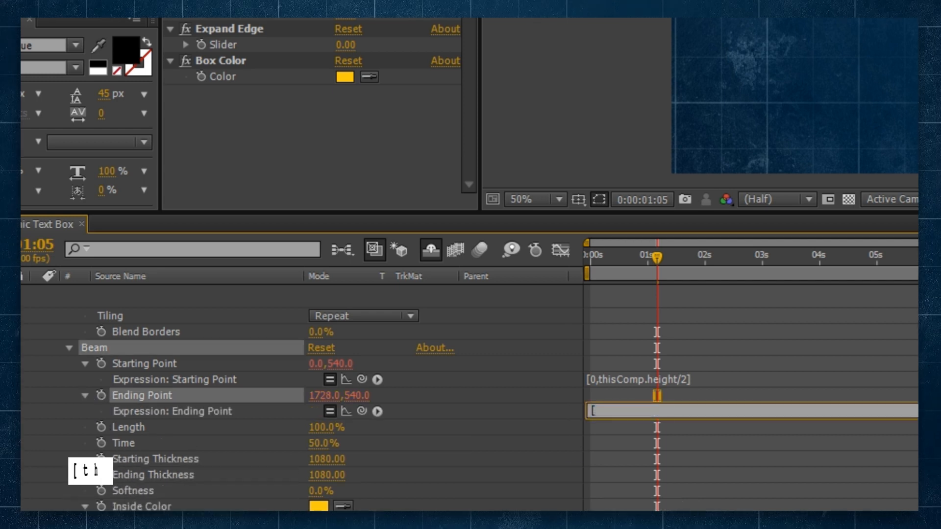
type("thisComp.width,thisC")
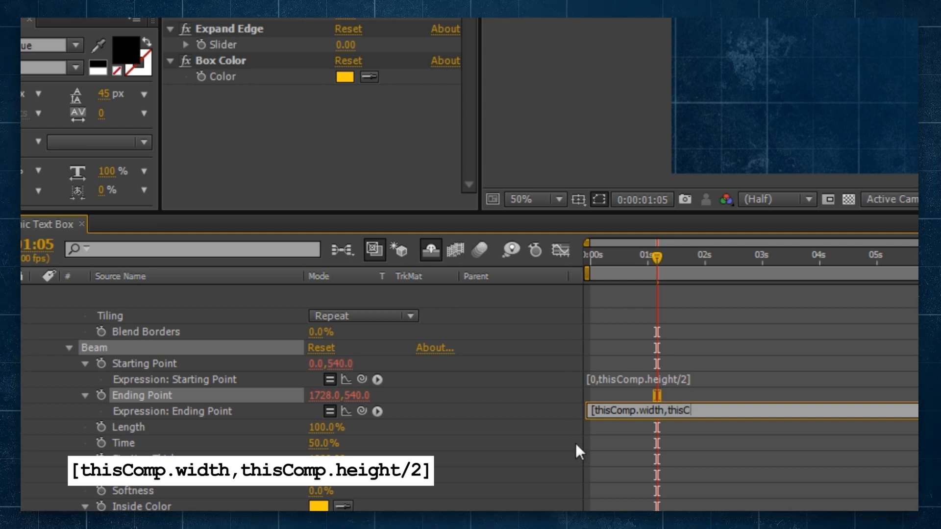
type("omp.height/2")
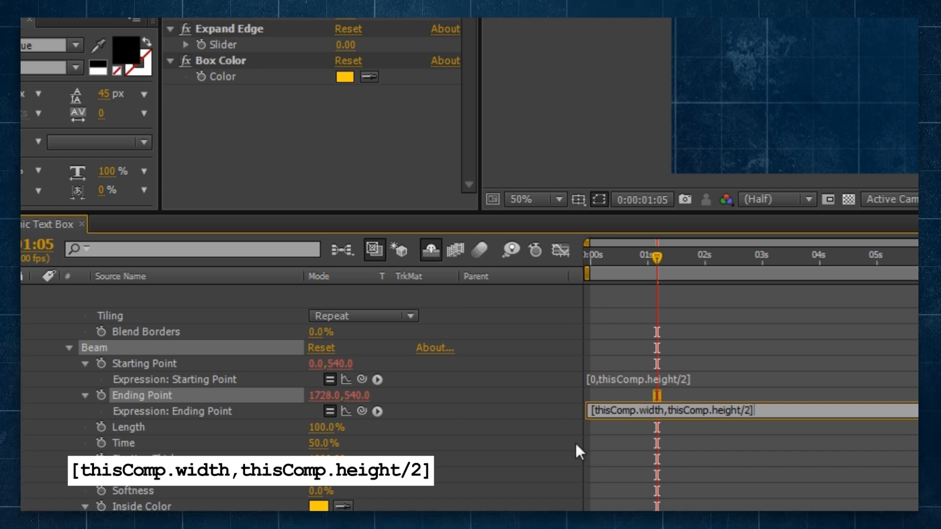
left_click(575, 443)
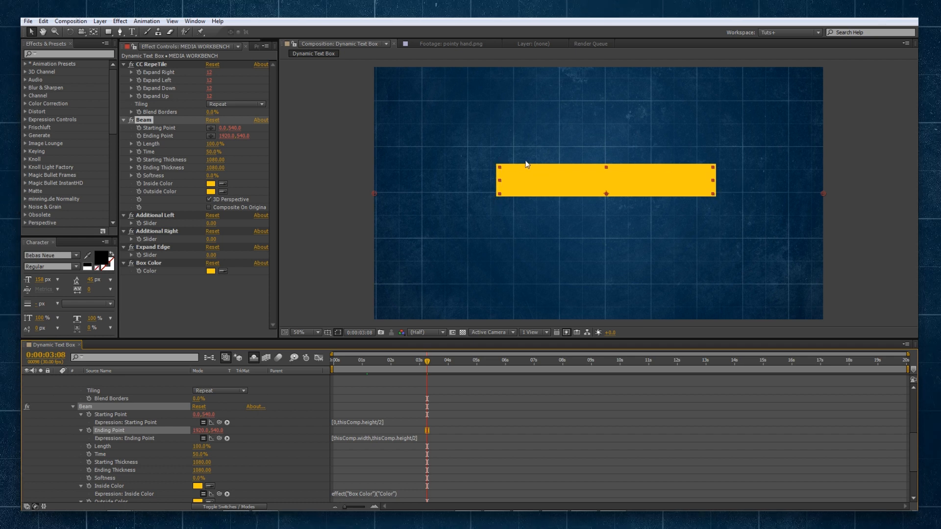
Step: Collapse the CC RepeTile and Beam properties, apply the Channel effect CC Composite and place it directly below Beam
scroll(294, 409, "up", 10)
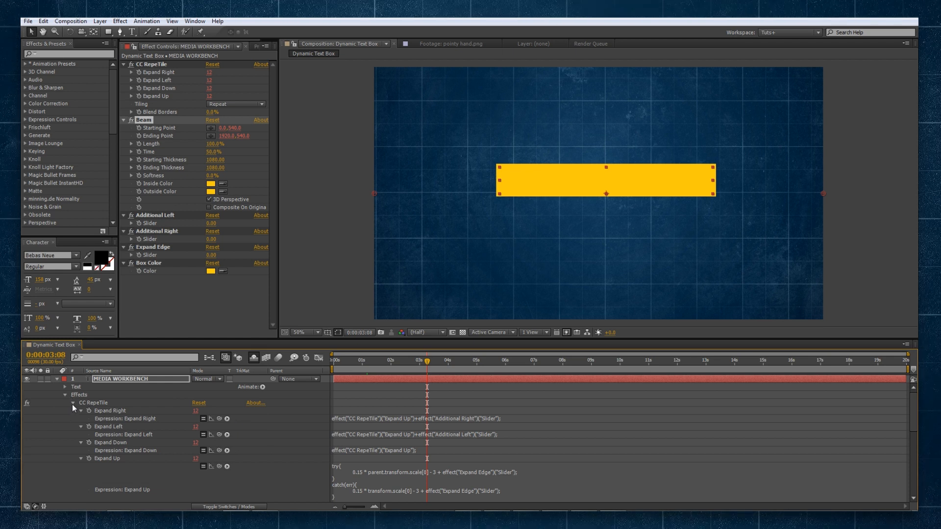
left_click(73, 403)
left_click(73, 411)
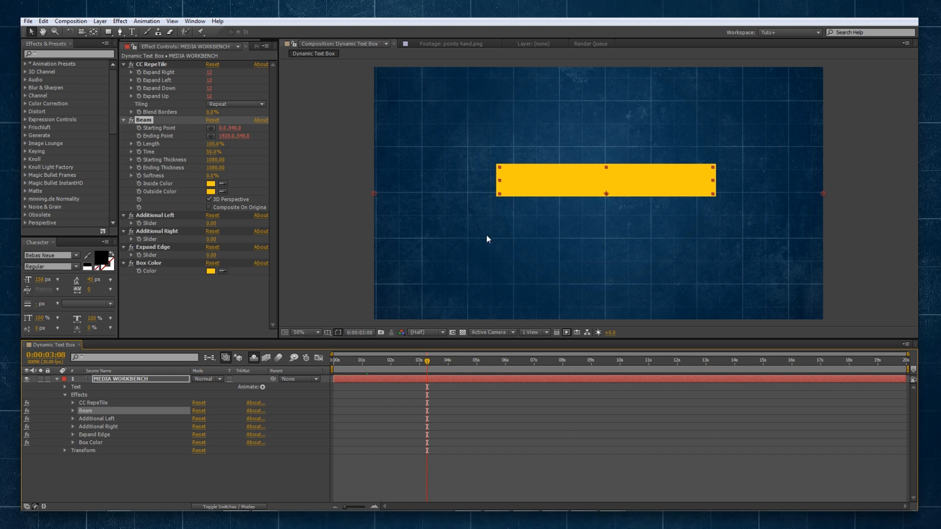
left_click(120, 22)
mouse_move(173, 100)
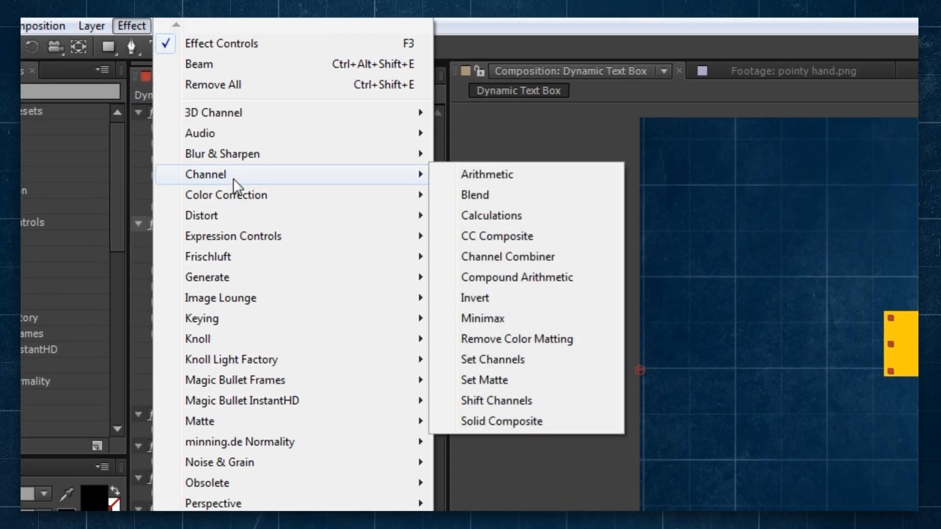
left_click(553, 236)
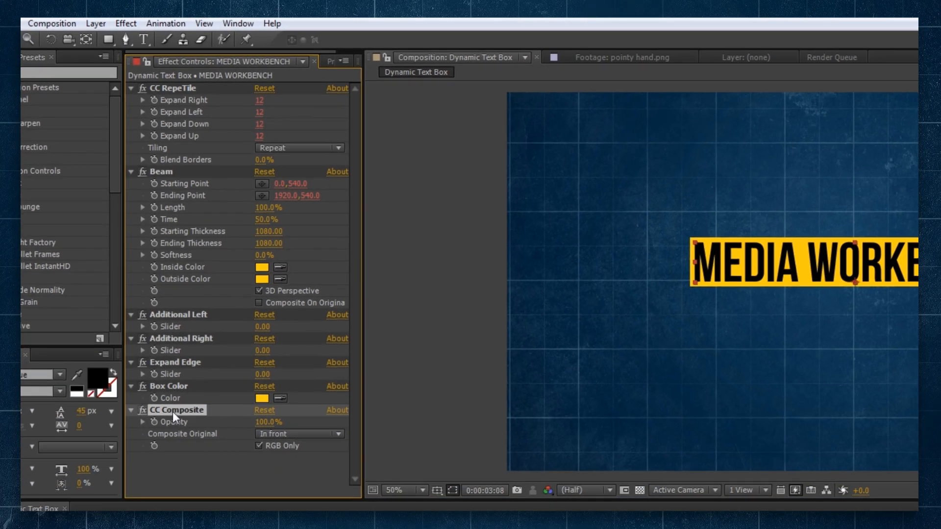
left_click_drag(173, 412, 172, 313)
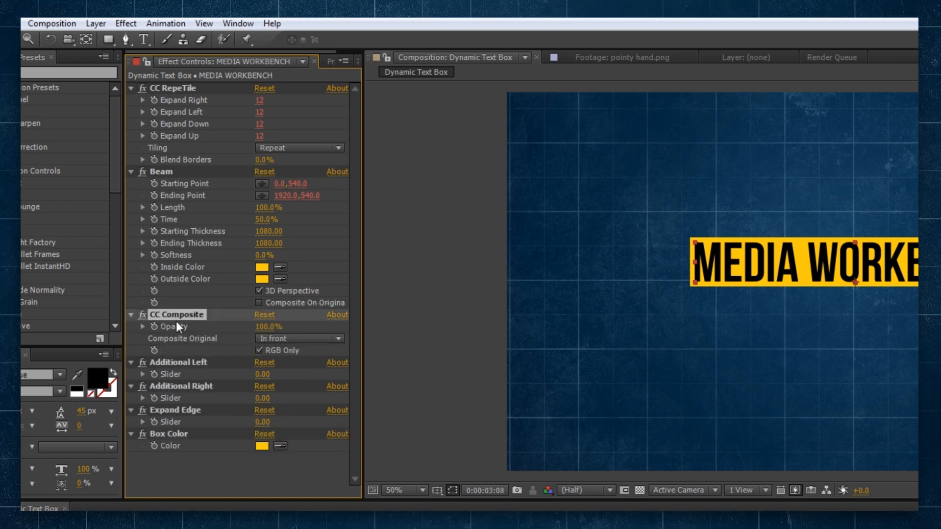
Step: Try Silhouette Alpha as CC Composite's Composite Original mode and set it back to In front
left_click(283, 338)
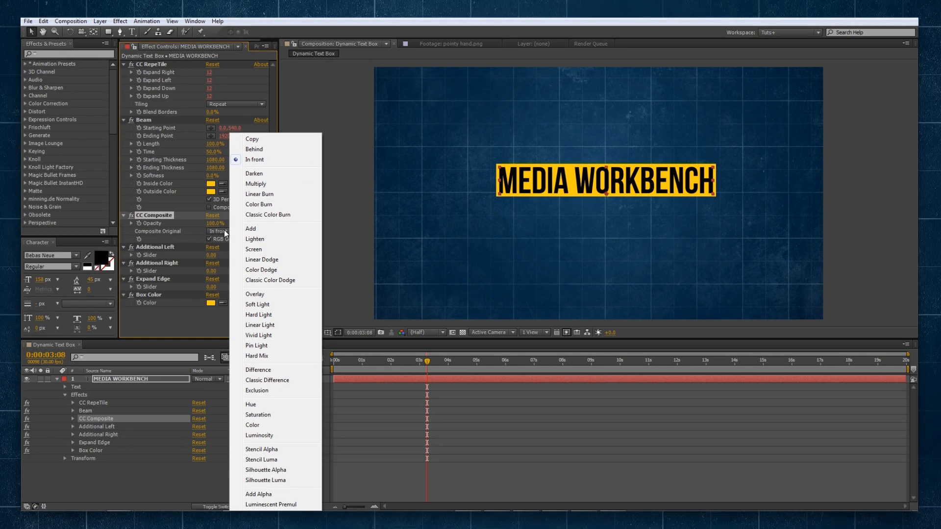
left_click(263, 469)
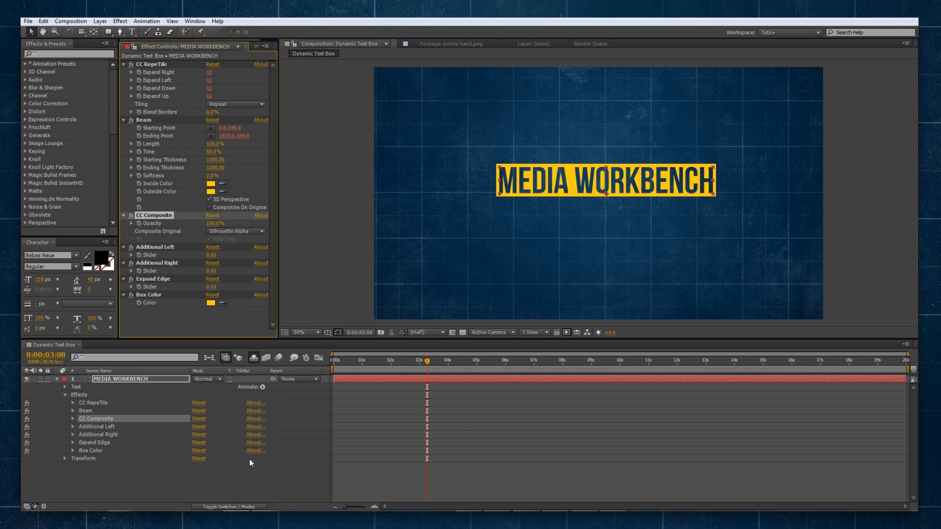
left_click(174, 472)
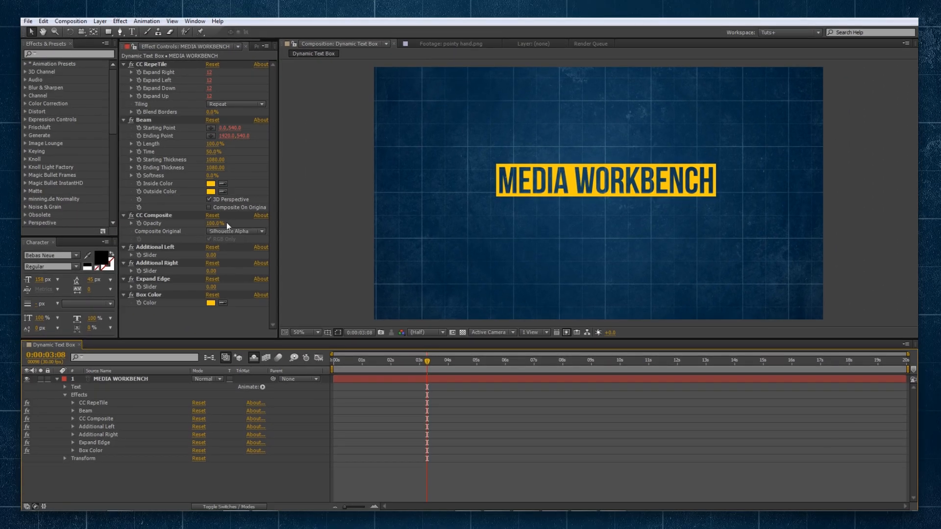
left_click(225, 232)
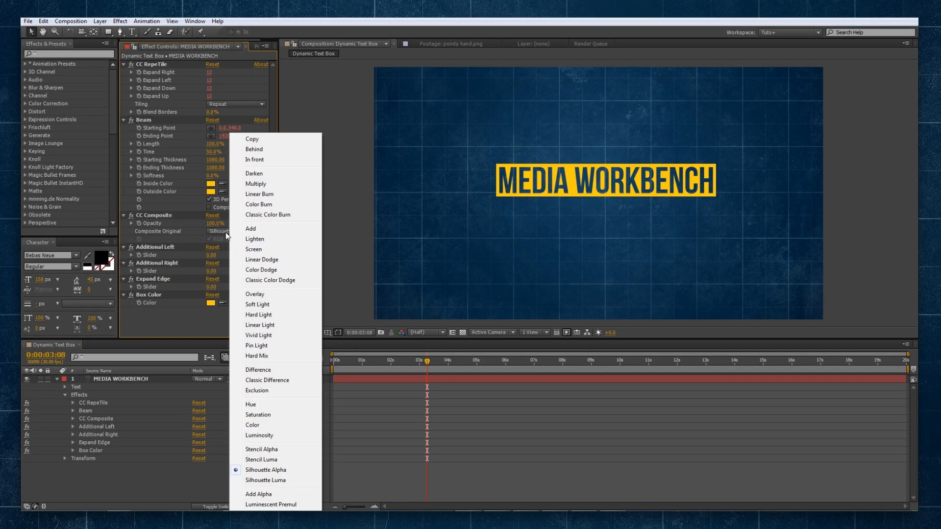
left_click(247, 161)
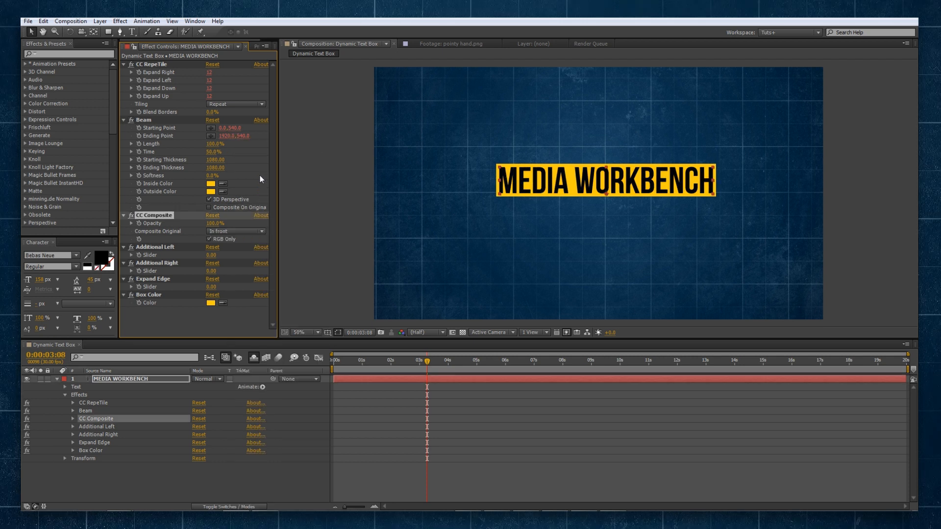
Step: Try a different fill color for the MEDIA WORKBENCH text
left_click(101, 259)
left_click_drag(248, 285, 219, 390)
left_click(433, 278)
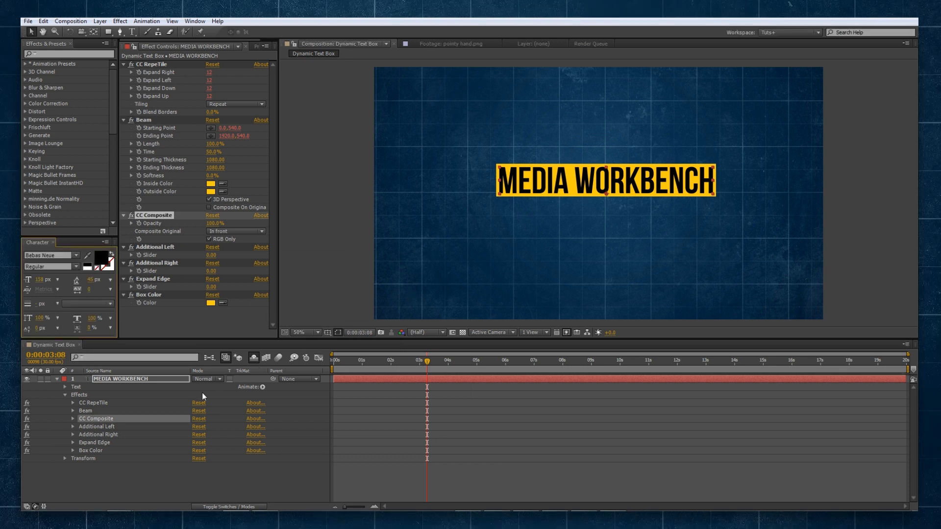
Step: Reveal the text layer's Scale, try enlarging the layer slightly and undo the scale change
left_click(133, 383)
key("s")
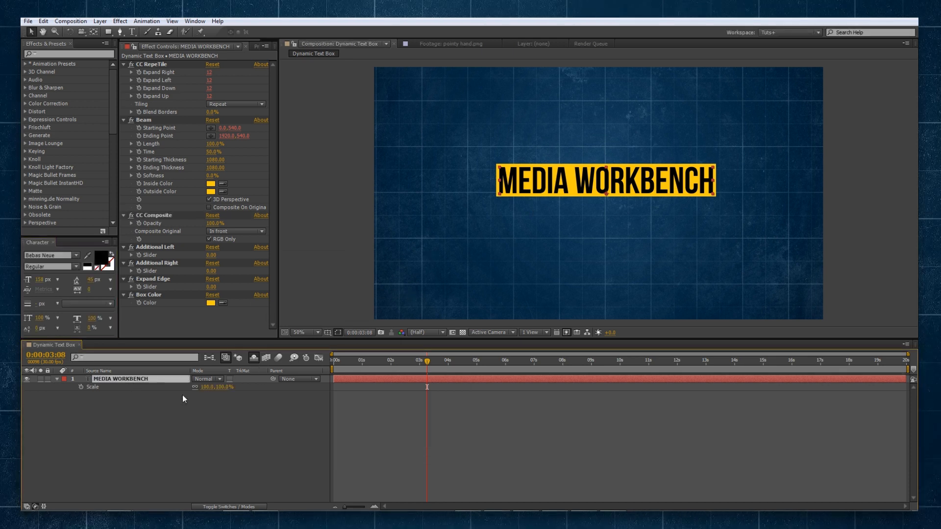
left_click_drag(215, 386, 221, 366)
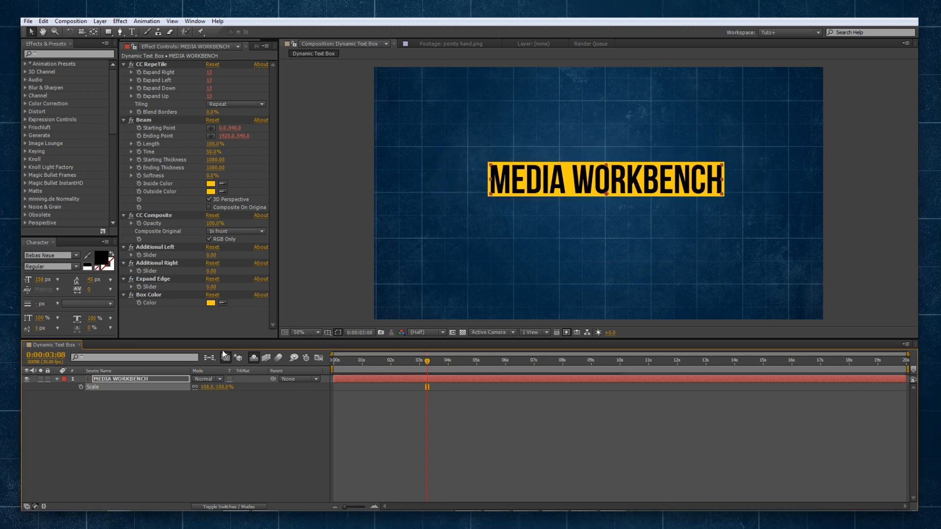
key("ctrl+z")
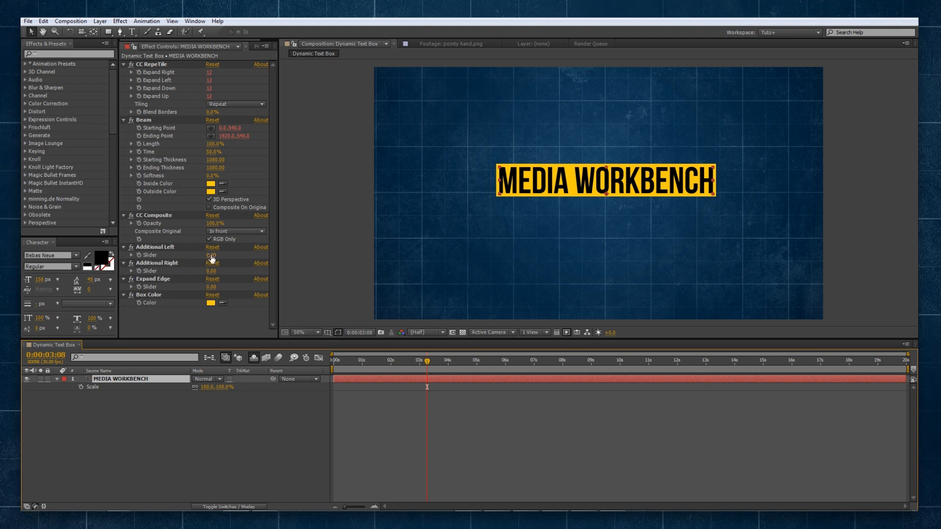
Step: Try extending the box sideways with the Additional Left and Additional Right sliders, undoing each change
left_click_drag(211, 255, 501, 265)
left_click_drag(685, 264, 532, 278)
key("ctrl+z")
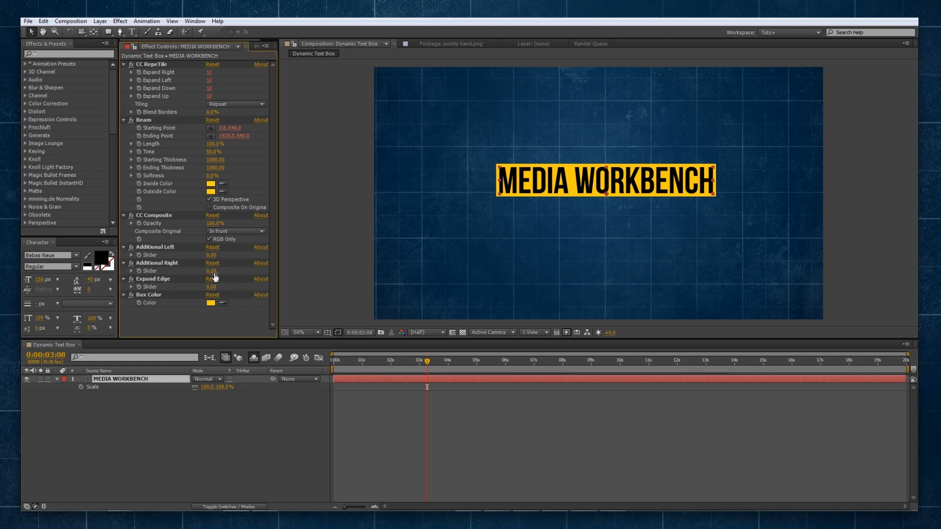
left_click_drag(213, 273, 449, 279)
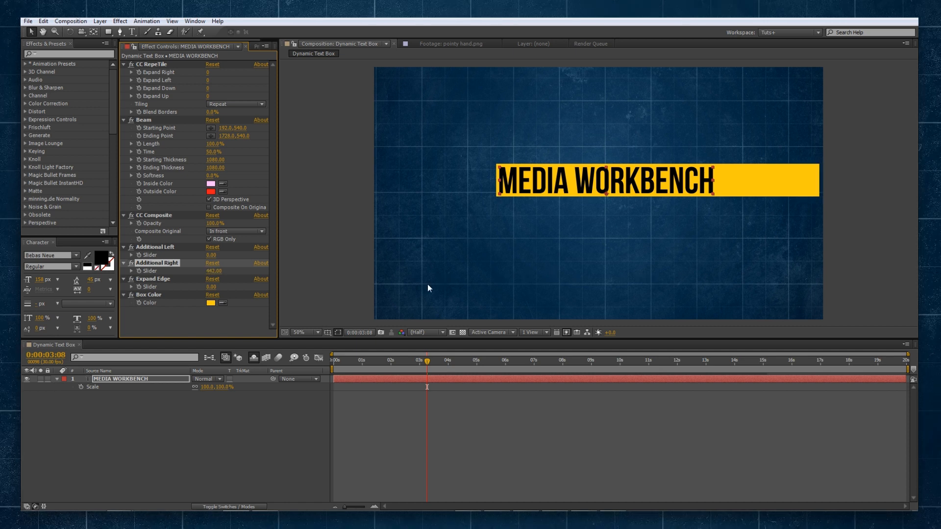
key("ctrl+z")
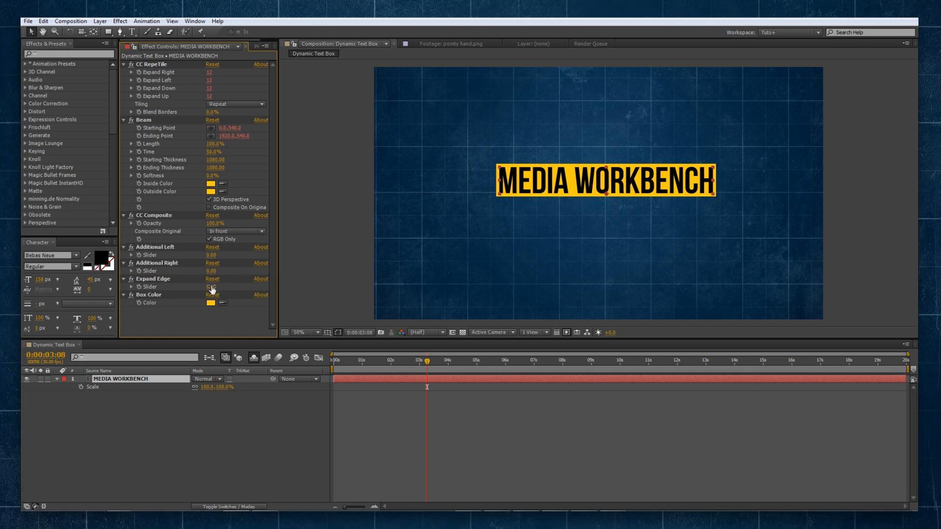
Step: Set the Expand Edge slider to 38, and try scaling the text layer down to 79% before undoing the scaling
left_click_drag(211, 288, 230, 286)
left_click_drag(714, 170, 691, 172)
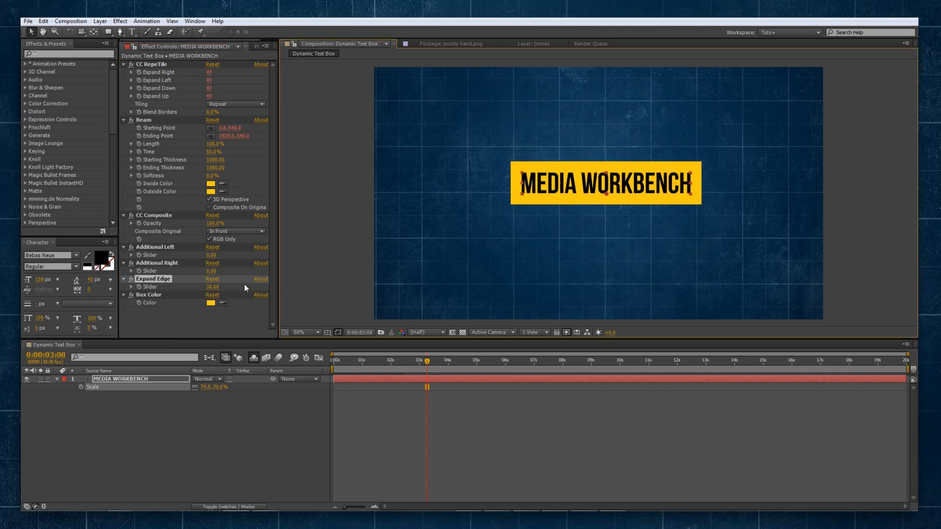
key("ctrl+z")
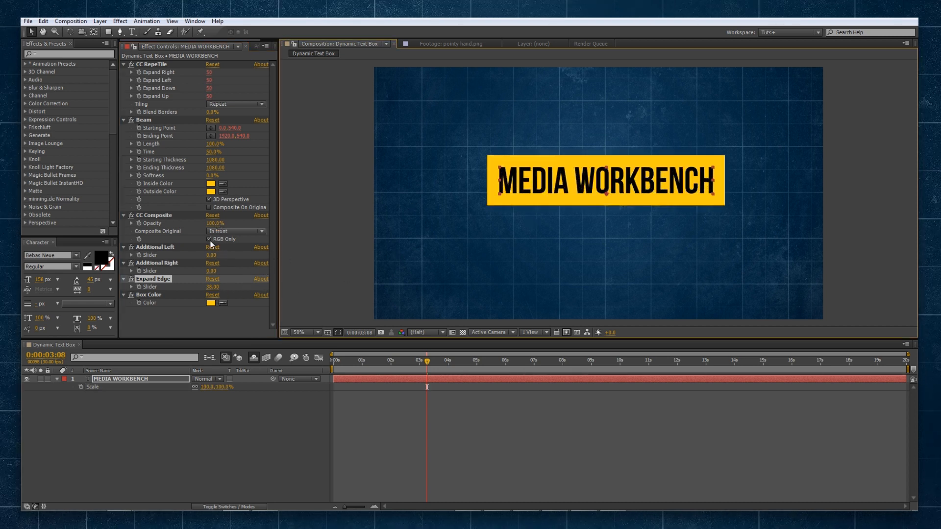
Step: Add a null object and parent the MEDIA WORKBENCH layer to it, trying and undoing a scale of the null
left_click(99, 21)
mouse_move(113, 28)
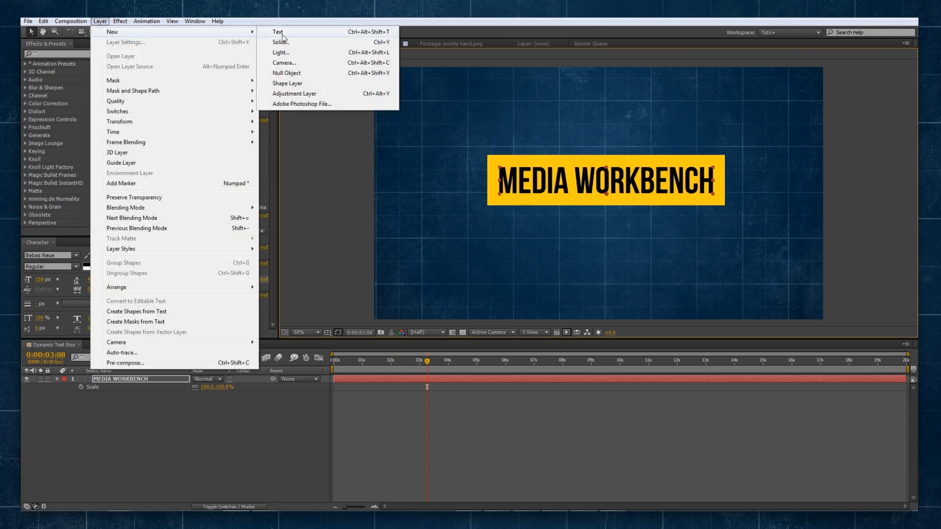
left_click(294, 73)
left_click_drag(273, 387, 116, 379)
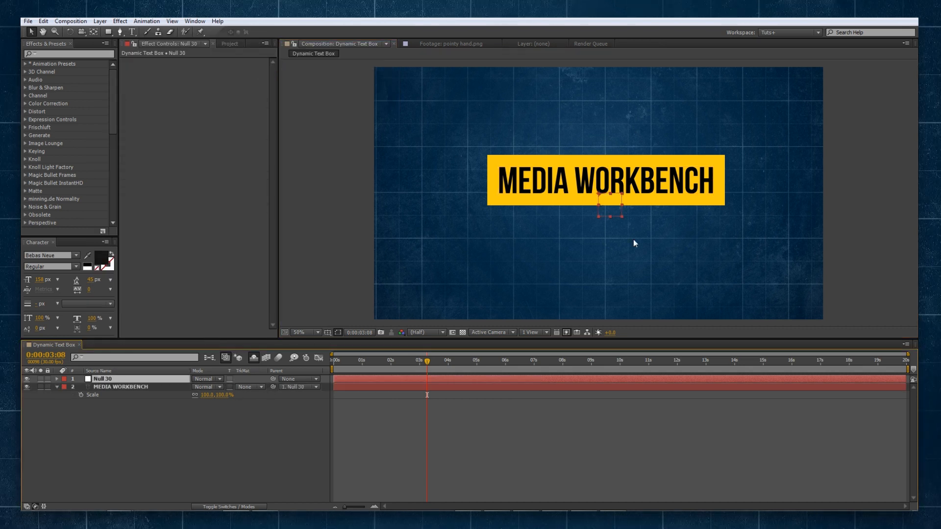
mouse_move(621, 216)
left_mouse_down()
mouse_move(693, 252)
mouse_move(617, 210)
left_mouse_up()
key("ctrl+z")
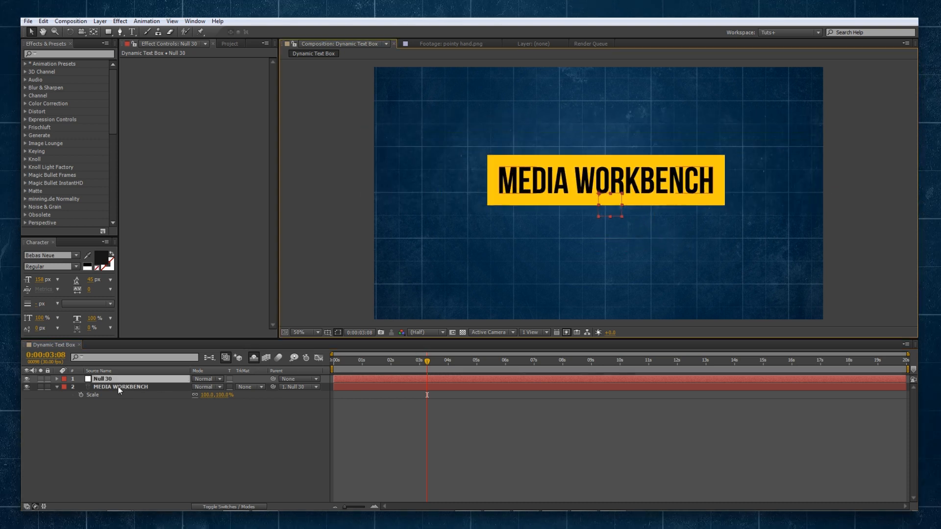
Step: Change the font of the MEDIA WORKBENCH text layer to Impact
left_click(118, 387)
left_click(65, 255)
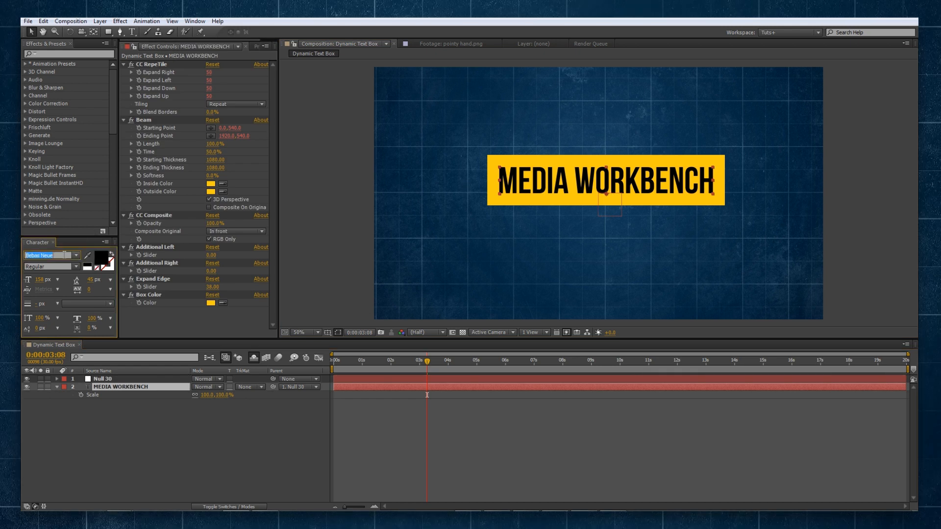
type("Impact")
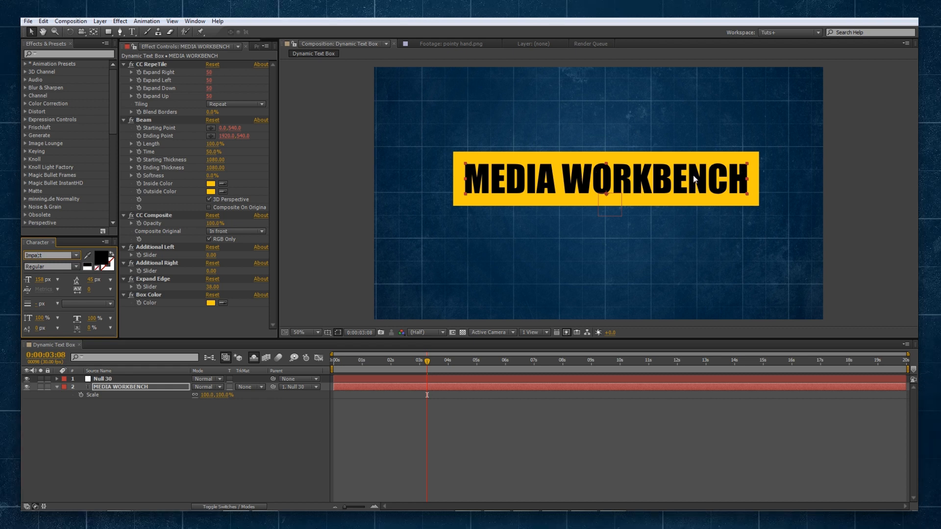
Step: Replace the MEDIA WORKBENCH text with TUTORIALS FOR AFTER EFFECT
double_click(542, 180)
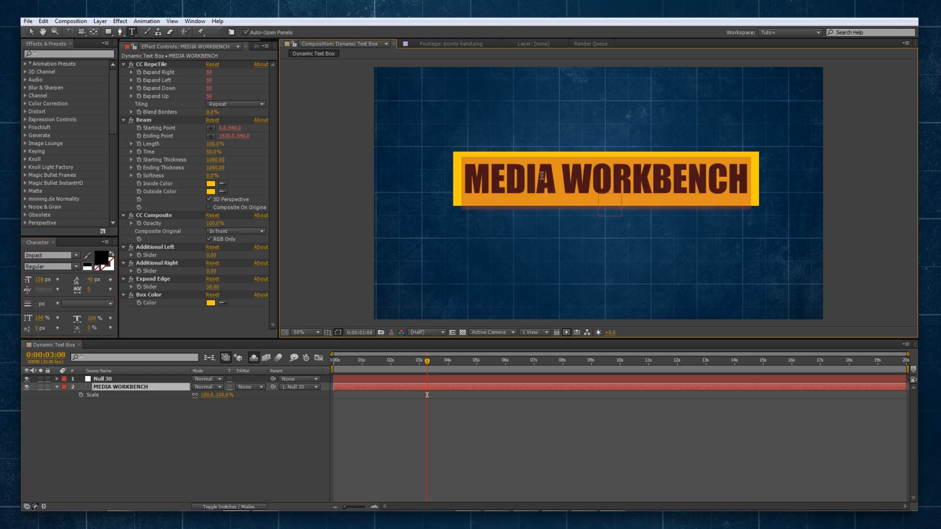
type("TUTORIALS")
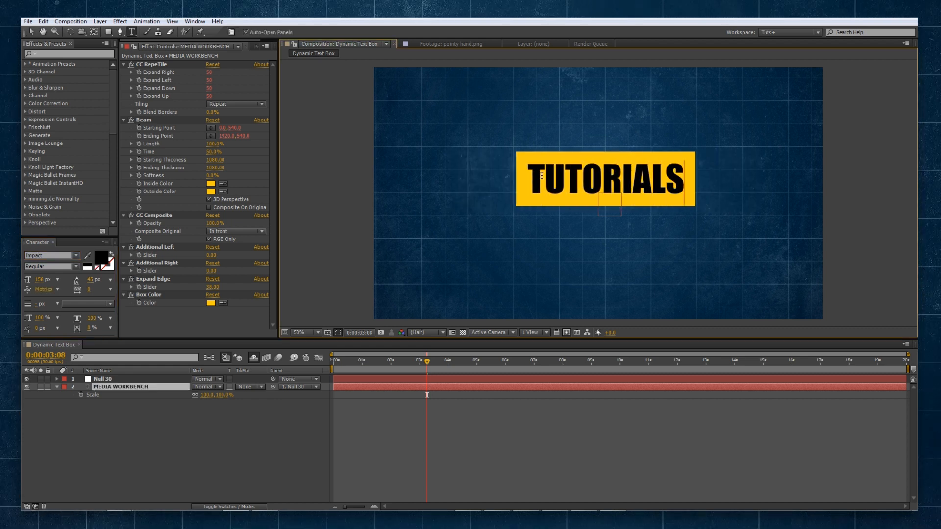
type(" FOR AFTER")
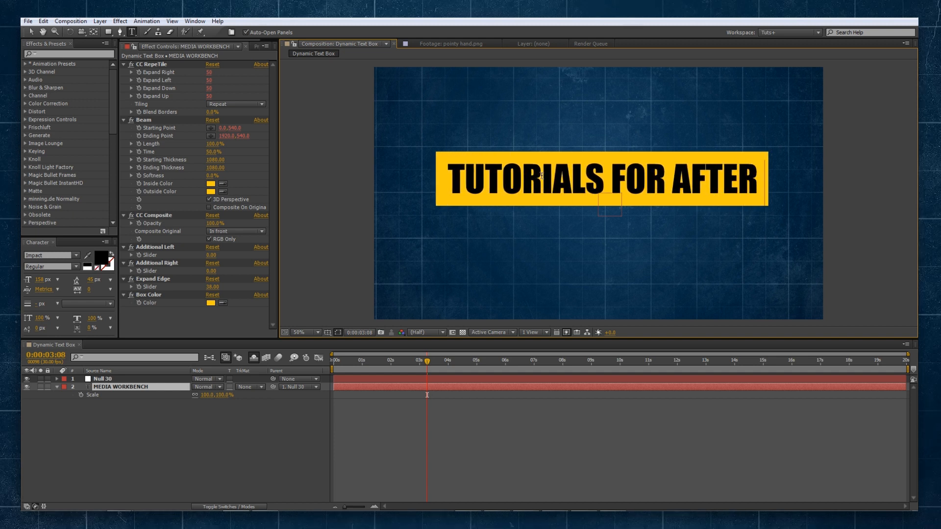
type(" EFFECT")
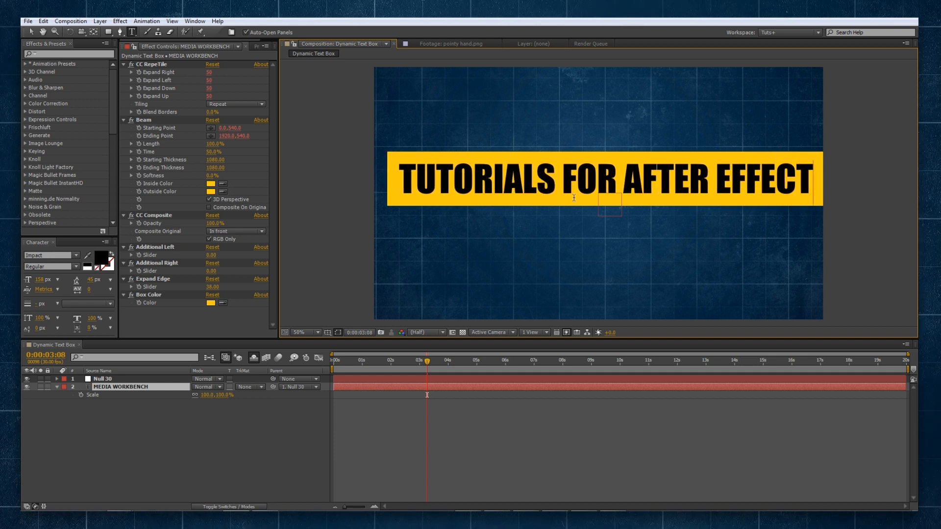
Step: Break the text into two lines before AFTER and set its leading to 150 px
left_click(619, 171)
key("BackSpace")
key("Return")
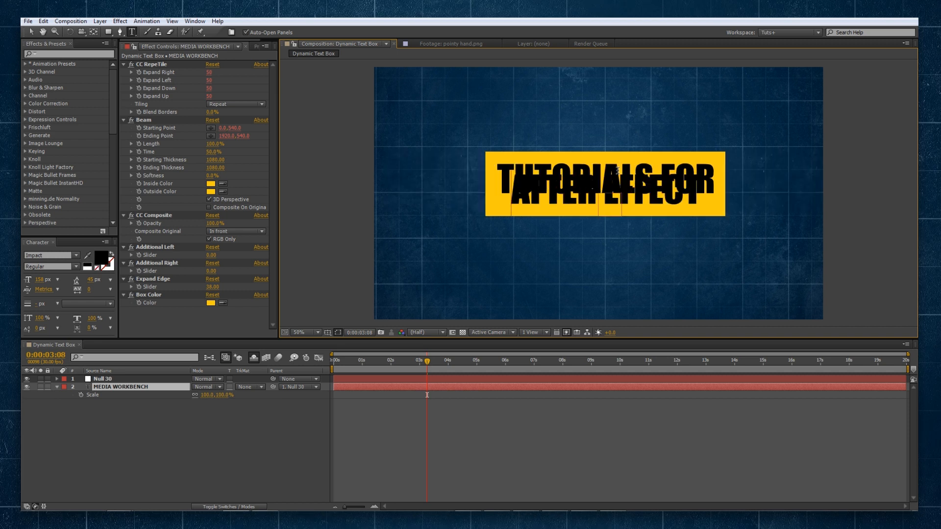
left_click_drag(89, 280, 137, 279)
left_click(31, 30)
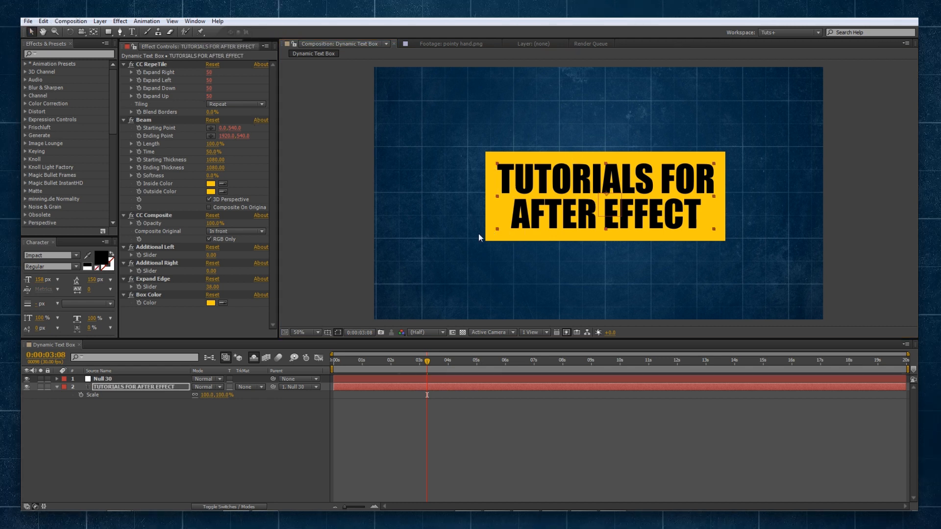
Step: Try moving the two-line text layer, scaling it down to about 52.8% and rotating it in the composition
left_click_drag(542, 225, 534, 198)
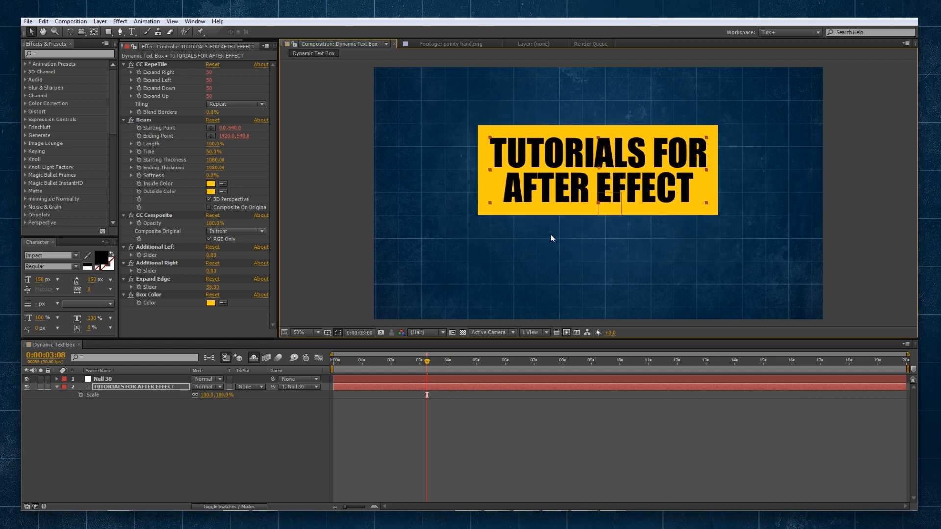
key("ctrl+z")
left_click_drag(714, 229, 665, 215)
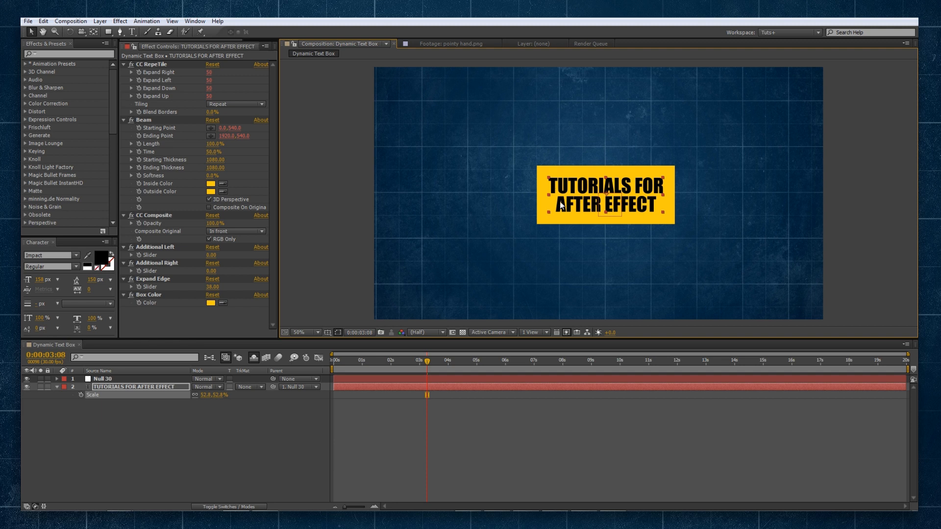
key("w")
left_click_drag(549, 223, 548, 200)
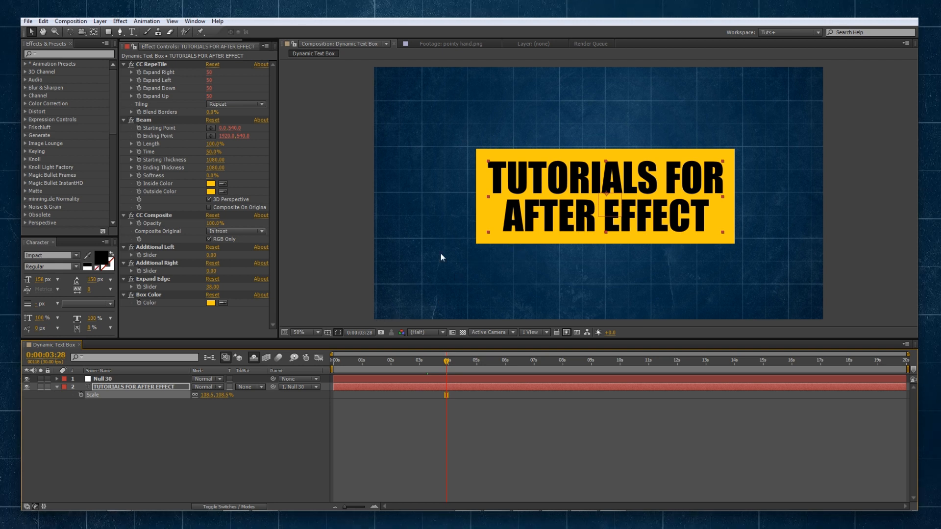
left_click(43, 21)
mouse_move(94, 210)
left_click(218, 213)
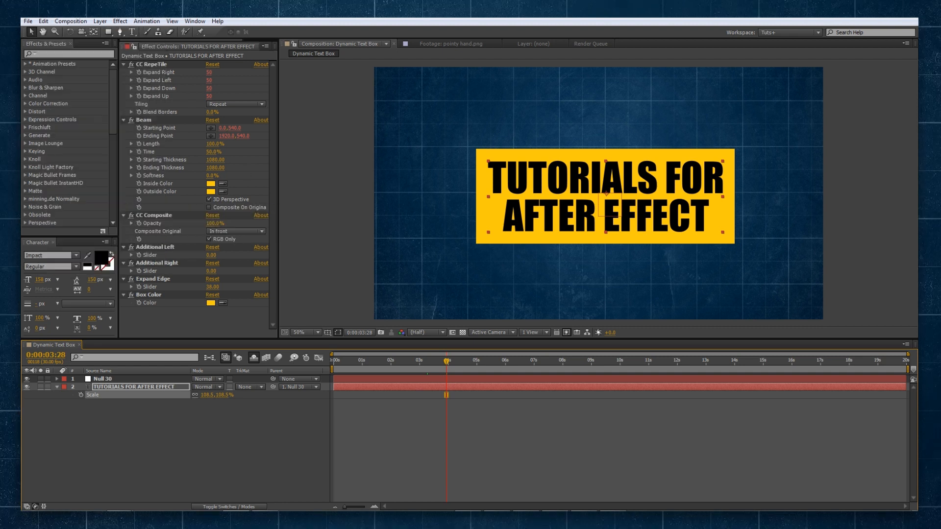